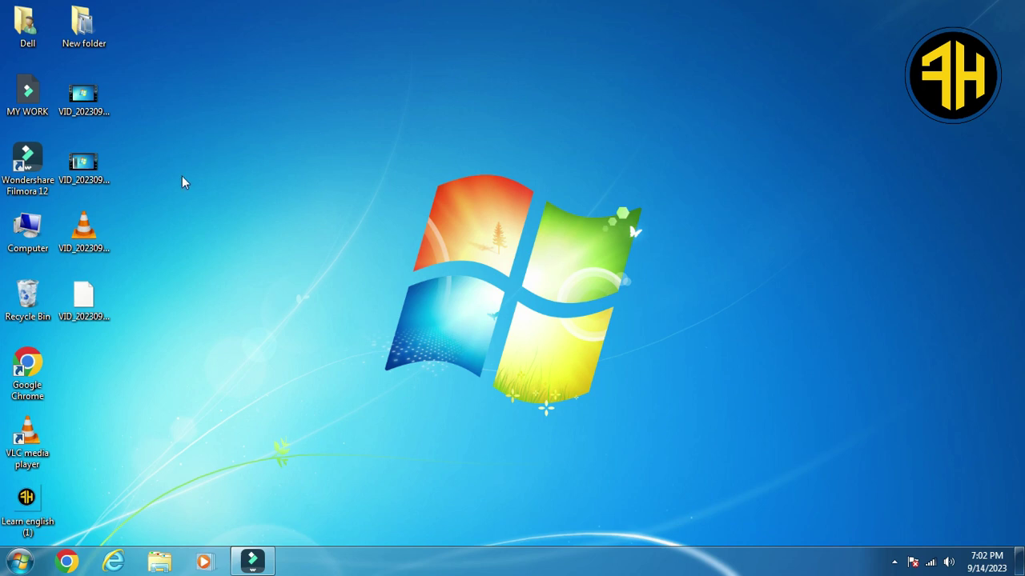
- Search the Start menu for Access and launch Microsoft Office Access 2007
{"action": "left_click", "coordinate": [15, 569]}
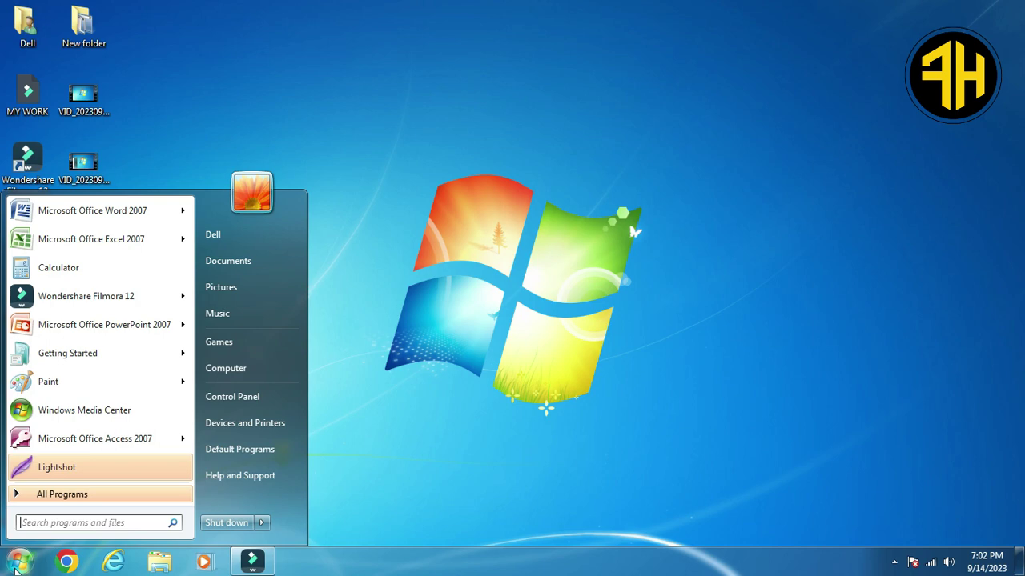
{"action": "type", "text": "ac"}
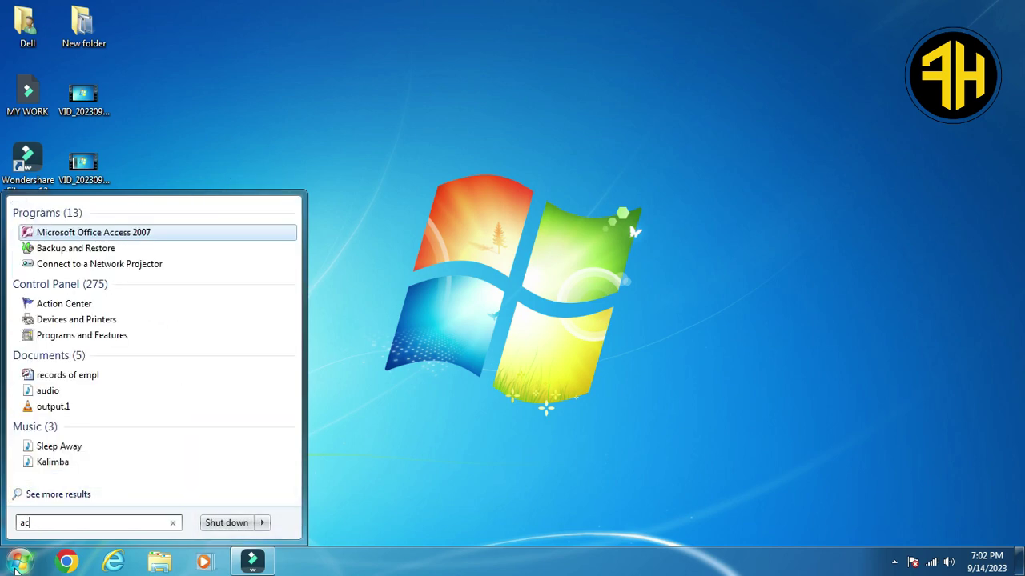
{"action": "type", "text": "ess"}
{"action": "key", "text": "Return"}
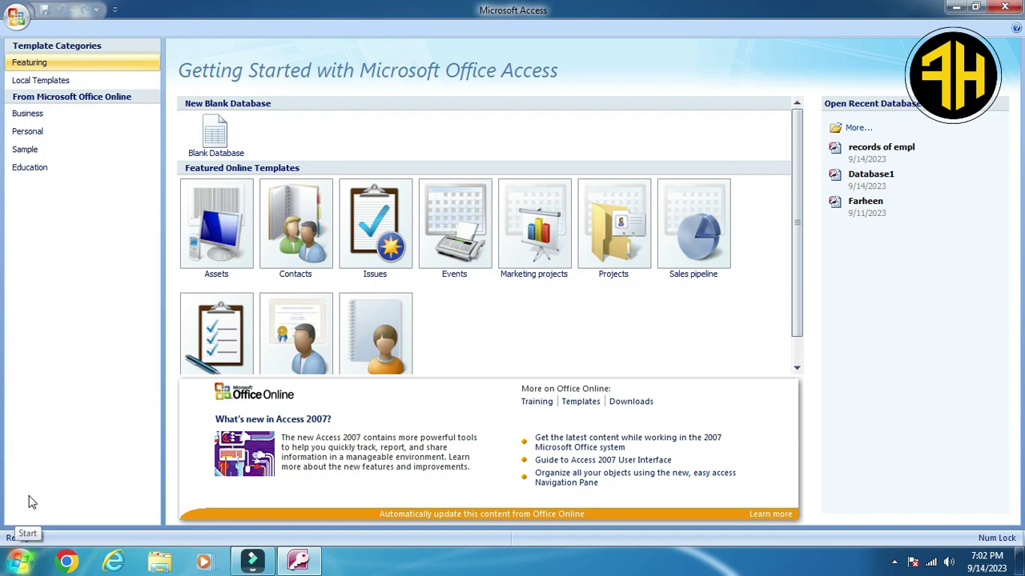
- Choose Blank Database and replace the default file name with 'empl contact details'
{"action": "left_click", "coordinate": [216, 141]}
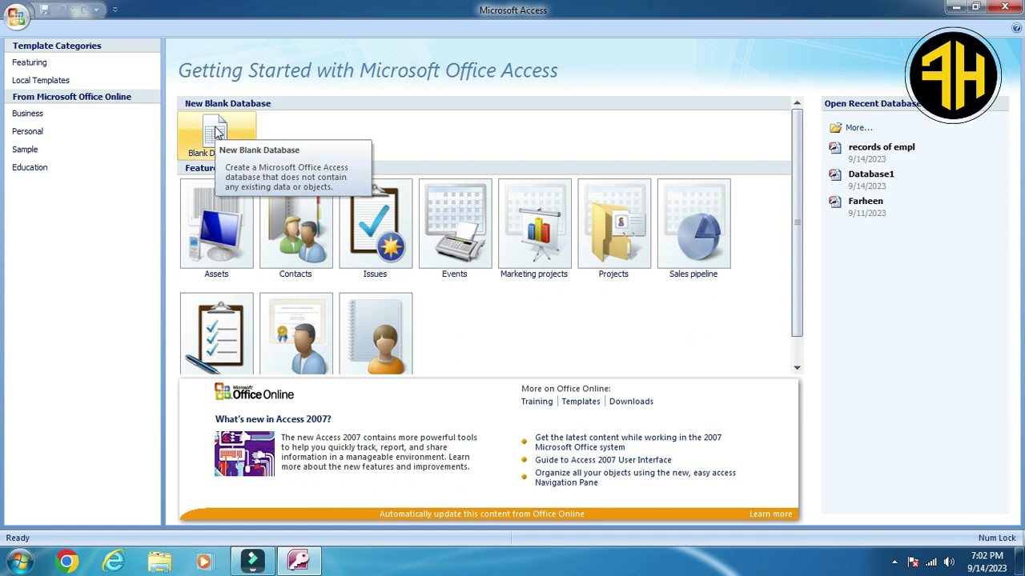
{"action": "left_click", "coordinate": [217, 132]}
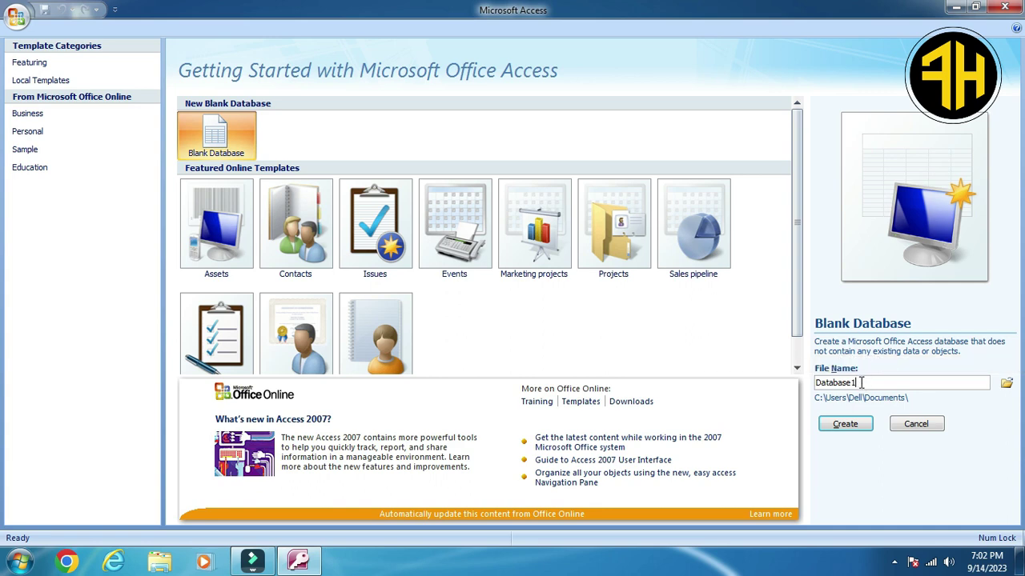
{"action": "left_click_drag", "start_coordinate": [857, 383], "coordinate": [815, 383]}
{"action": "type", "text": "emplo"}
- Create the database, then switch Table1 to Design View, saving it as Table1
{"action": "left_click", "coordinate": [846, 424]}
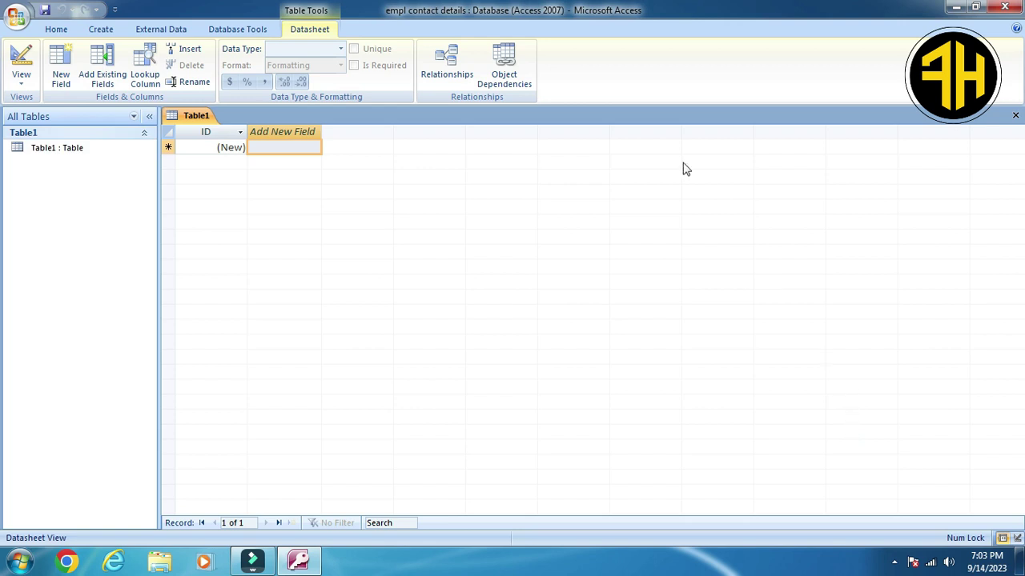
{"action": "left_click", "coordinate": [21, 90]}
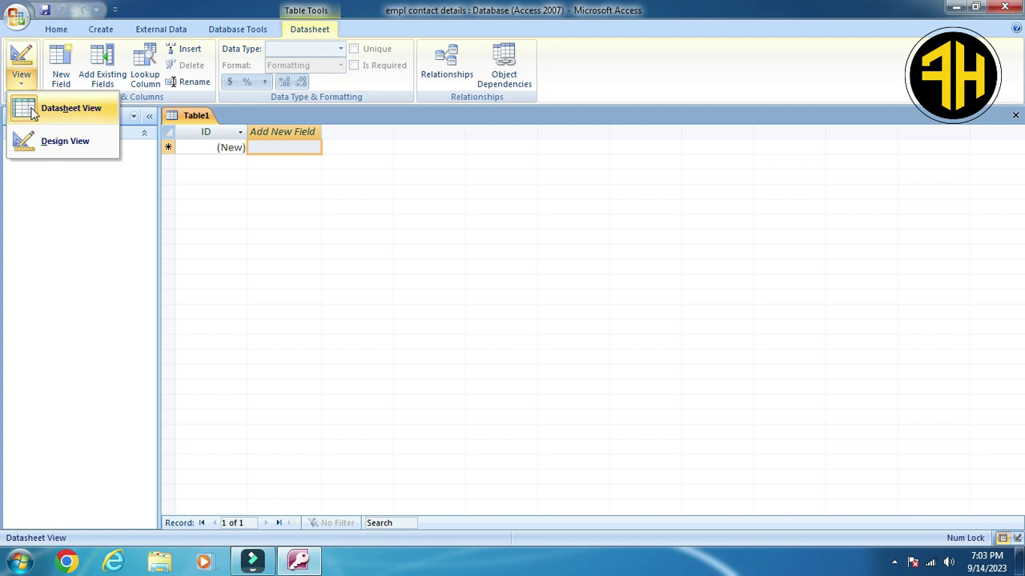
{"action": "left_click", "coordinate": [32, 113]}
{"action": "left_click", "coordinate": [28, 95]}
{"action": "left_click", "coordinate": [62, 143]}
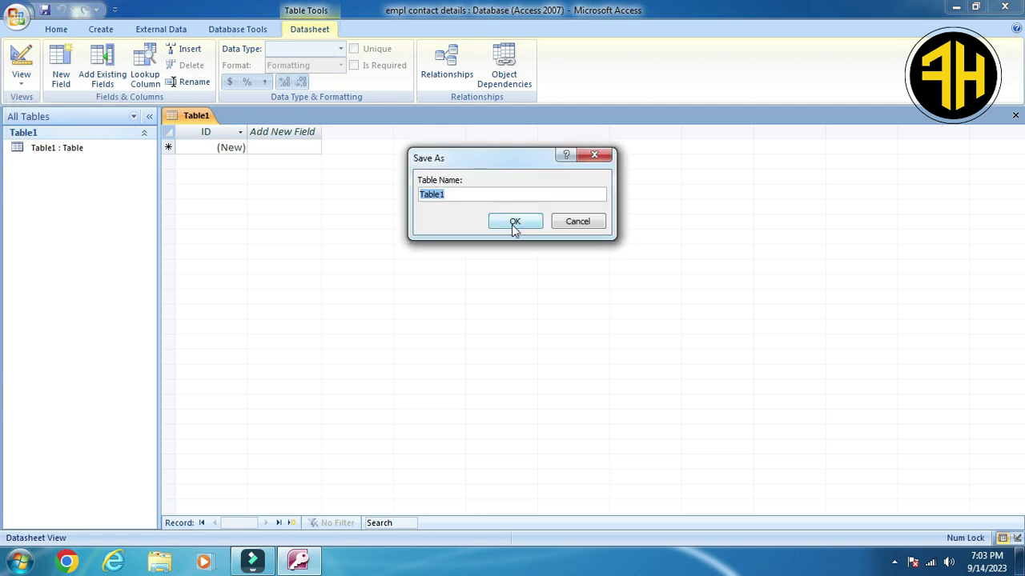
{"action": "left_click", "coordinate": [512, 224]}
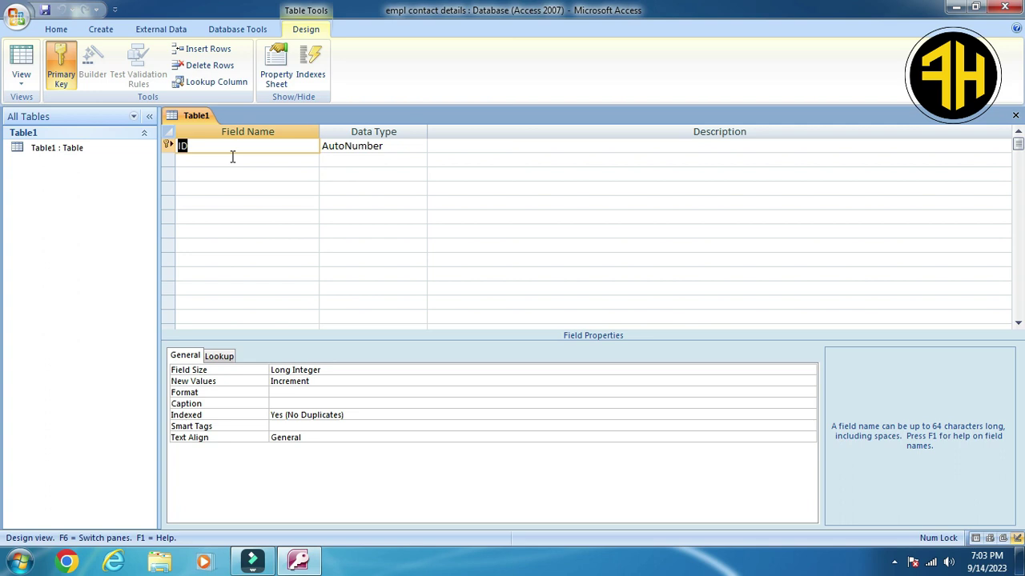
- Add FirstName and LastName fields with the Text data type
{"action": "left_click", "coordinate": [356, 149]}
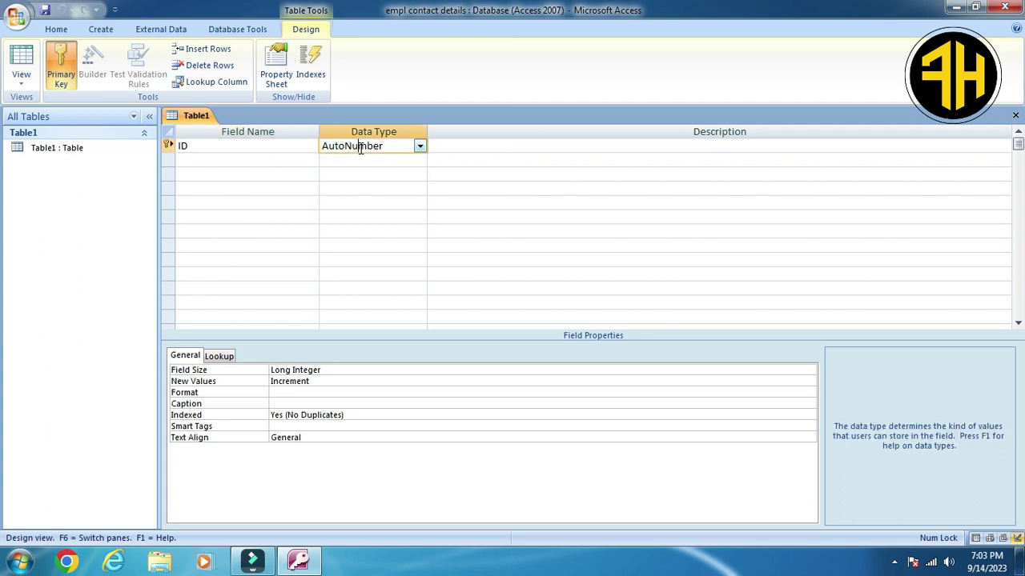
{"action": "left_click", "coordinate": [304, 162]}
{"action": "type", "text": "Fir"}
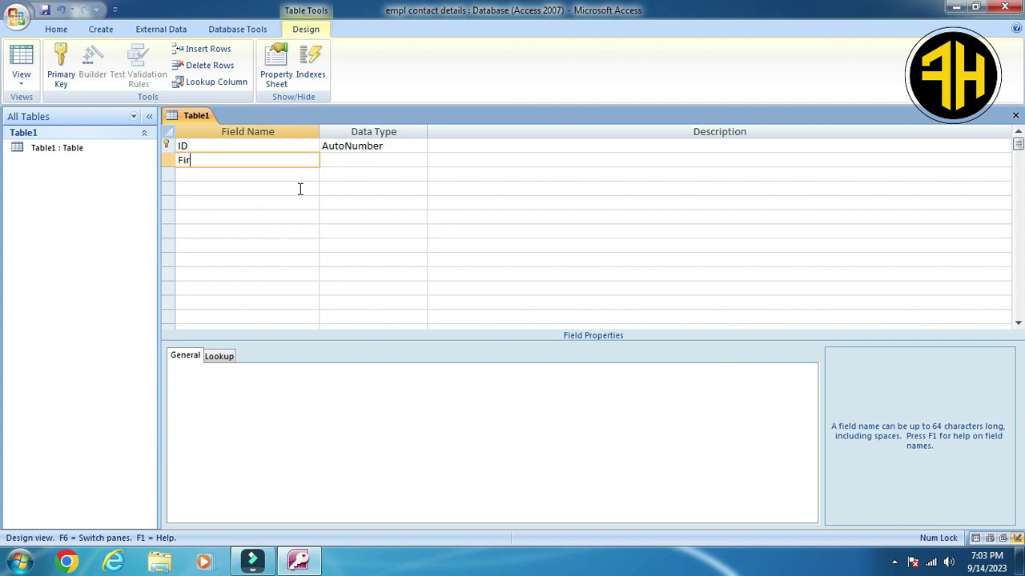
{"action": "type", "text": "stN"}
{"action": "type", "text": "ame"}
{"action": "key", "text": "Tab"}
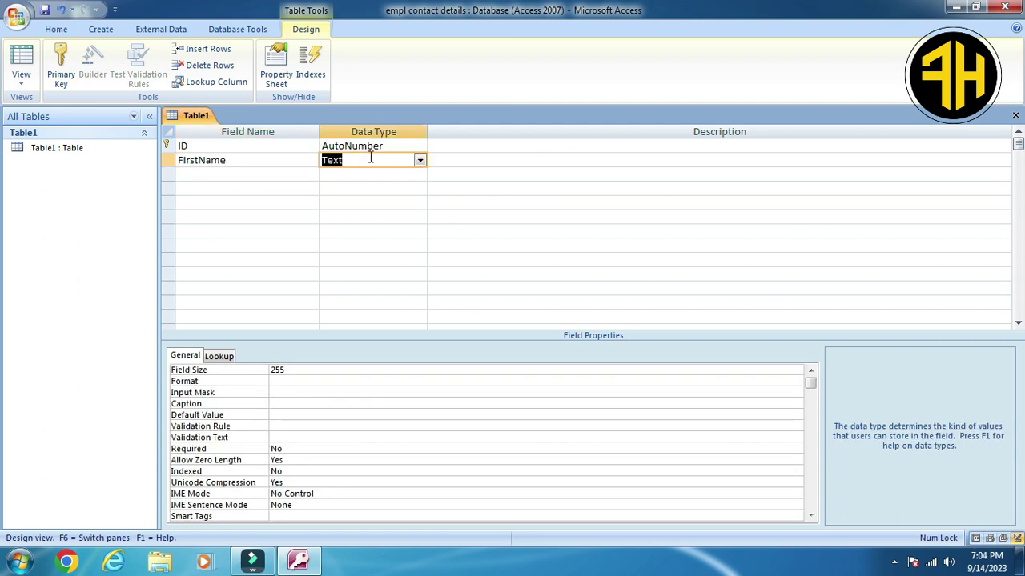
{"action": "left_click", "coordinate": [420, 160]}
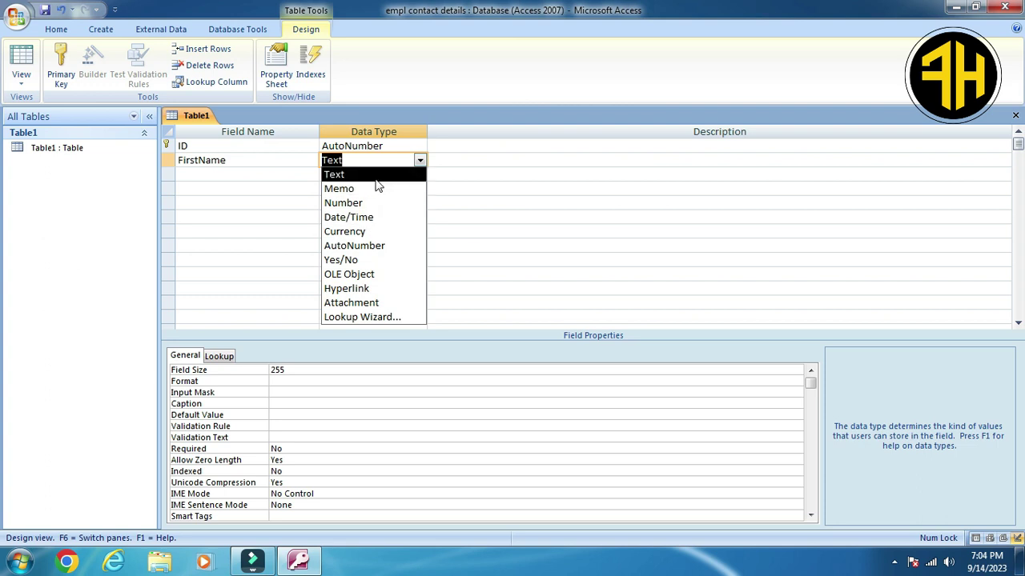
{"action": "left_click", "coordinate": [375, 175]}
{"action": "left_click", "coordinate": [287, 175]}
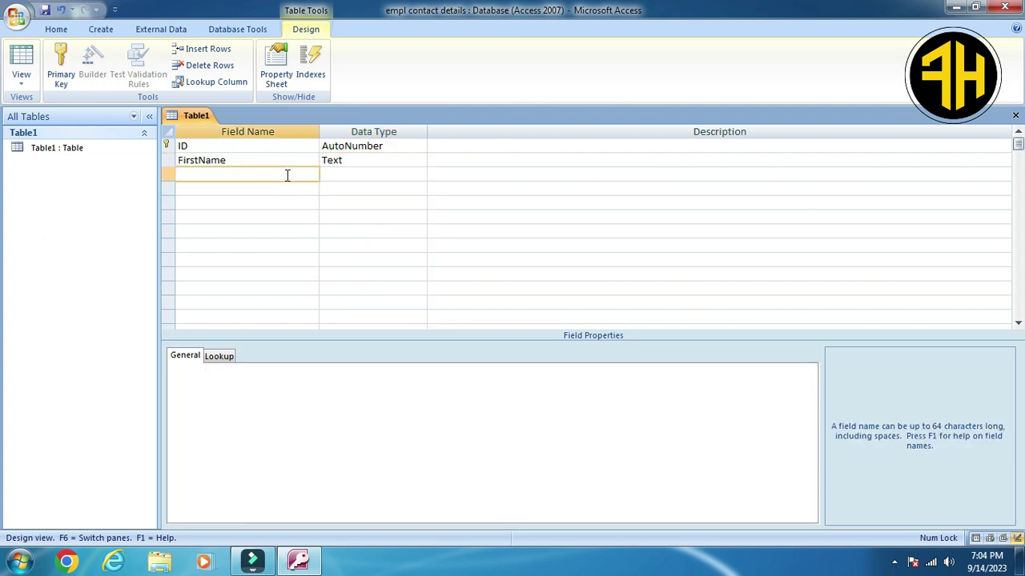
{"action": "type", "text": "L"}
{"action": "type", "text": "astNa"}
{"action": "type", "text": "me"}
{"action": "key", "text": "Tab"}
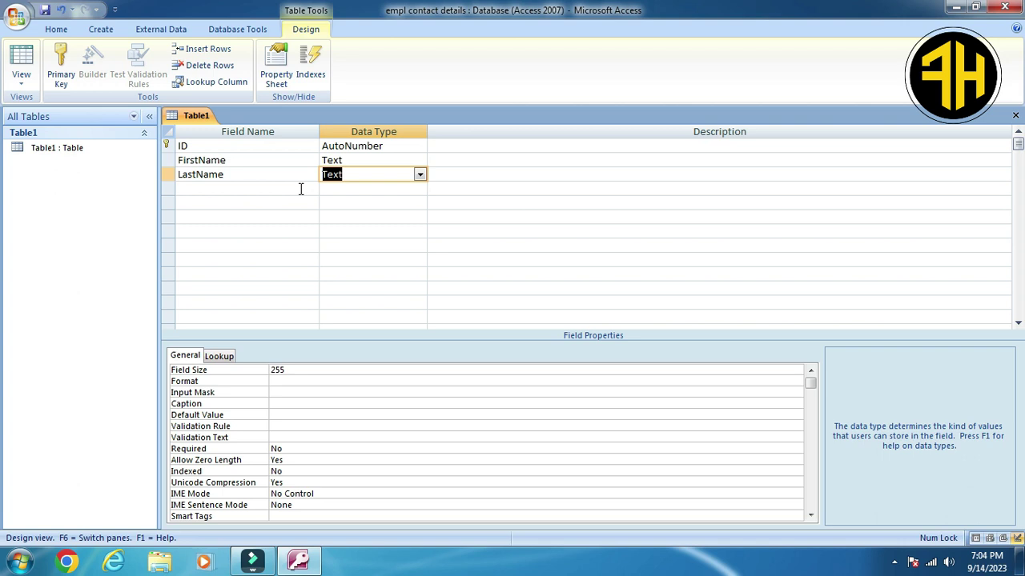
- Add a MobileNo field with the Number data type
{"action": "left_click", "coordinate": [299, 188]}
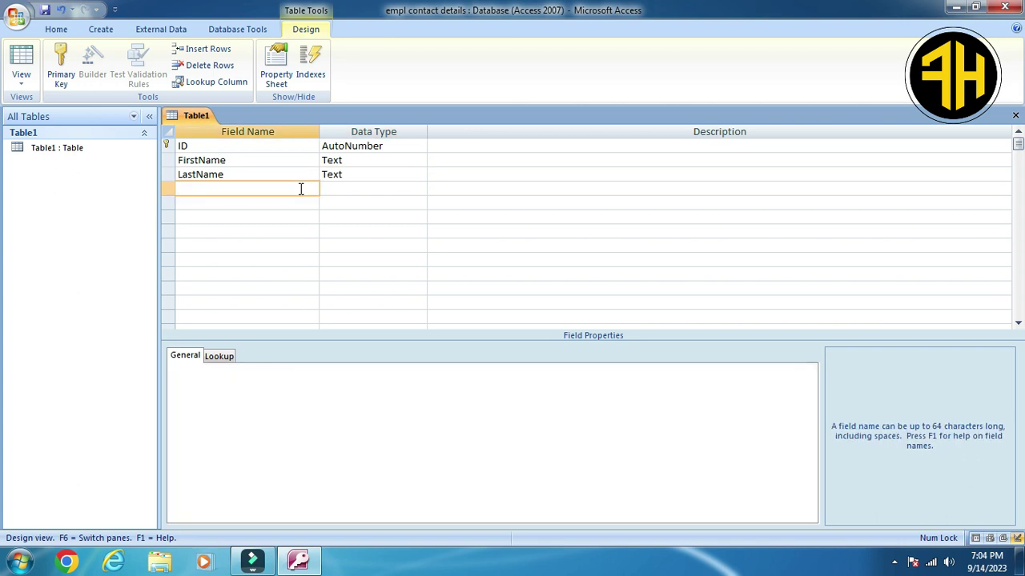
{"action": "type", "text": "M"}
{"action": "type", "text": "obile"}
{"action": "type", "text": "N"}
{"action": "type", "text": "o"}
{"action": "key", "text": "Tab"}
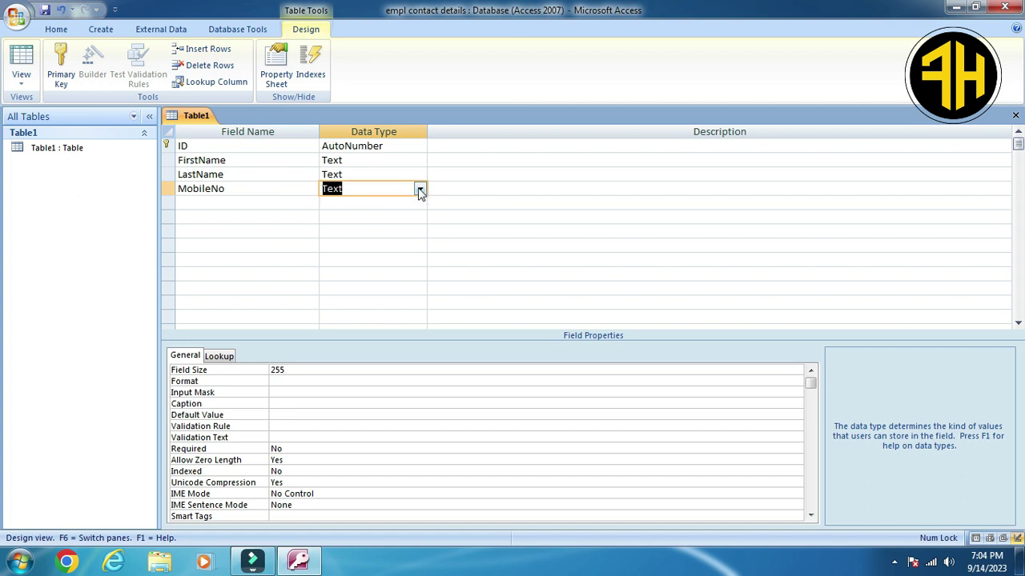
{"action": "left_click", "coordinate": [418, 189]}
{"action": "left_click", "coordinate": [421, 226]}
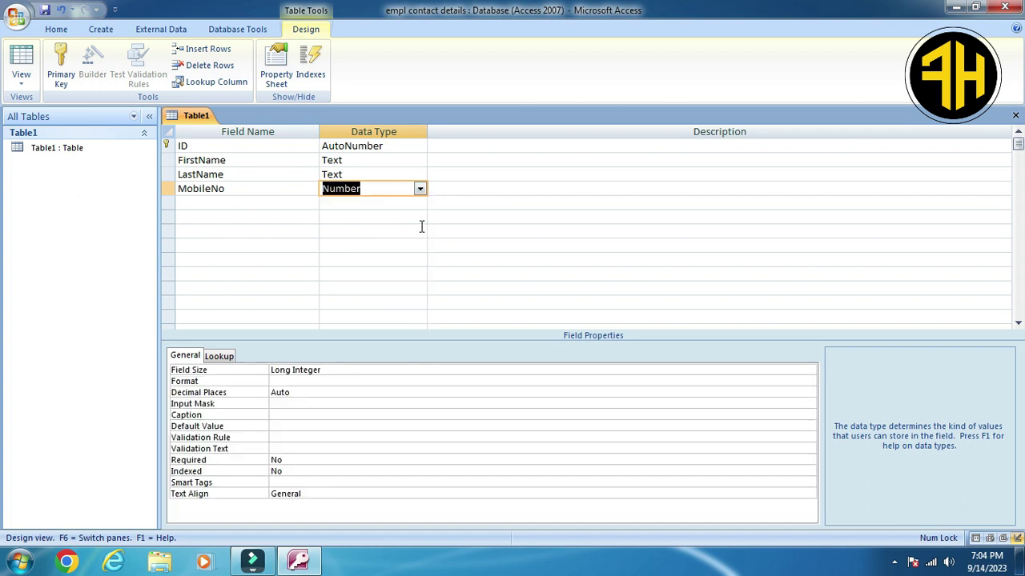
{"action": "left_click", "coordinate": [311, 202]}
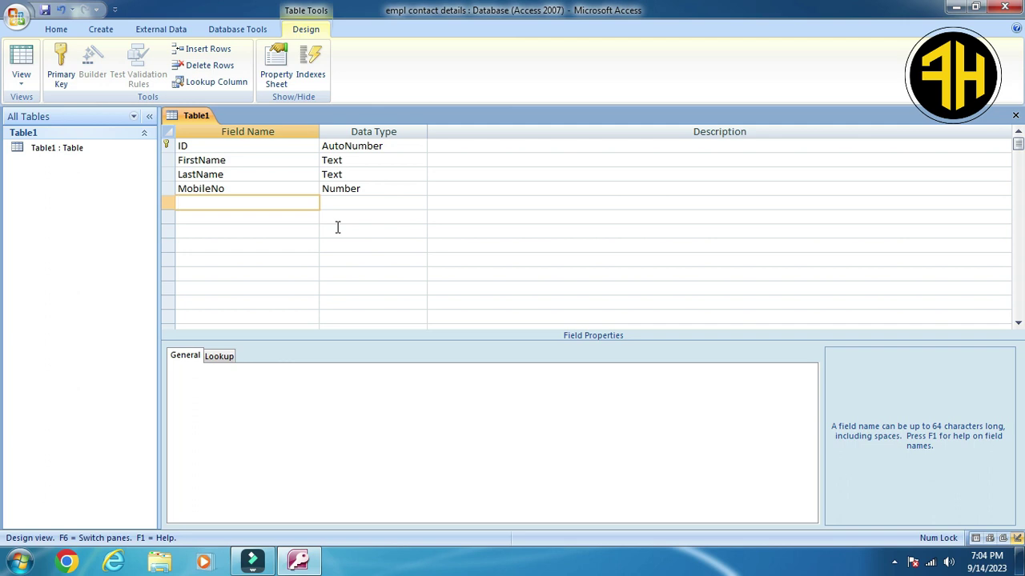
- Add an Email field with the Hyperlink data type
{"action": "type", "text": "Emai"}
{"action": "type", "text": "l"}
{"action": "left_click", "coordinate": [364, 205]}
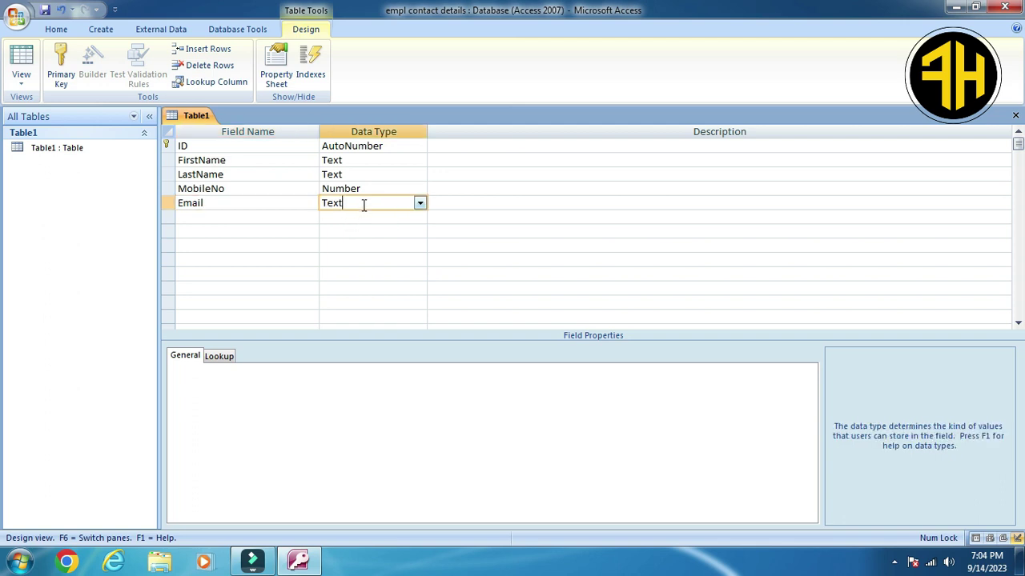
{"action": "left_click", "coordinate": [420, 203]}
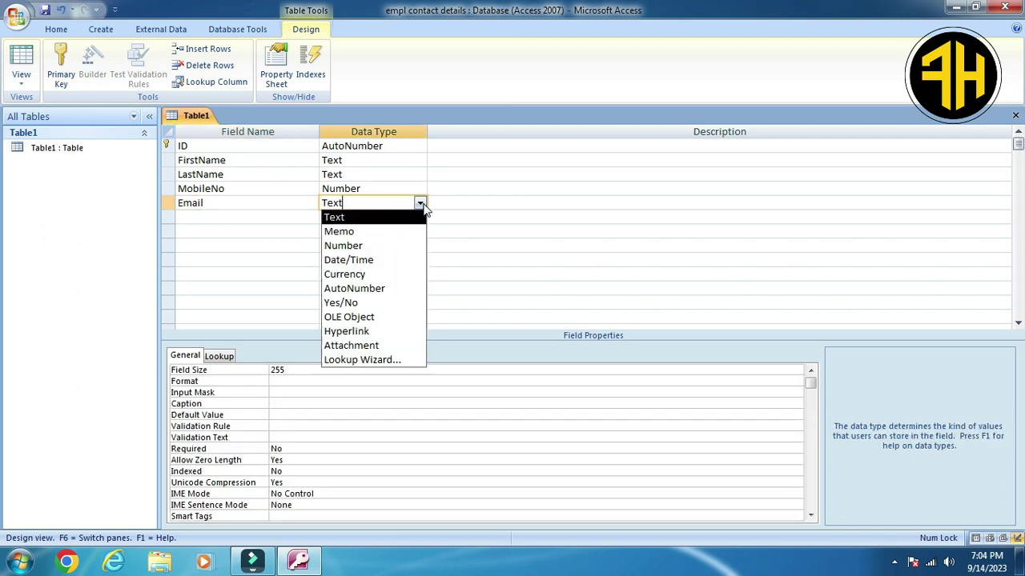
{"action": "left_click", "coordinate": [398, 331]}
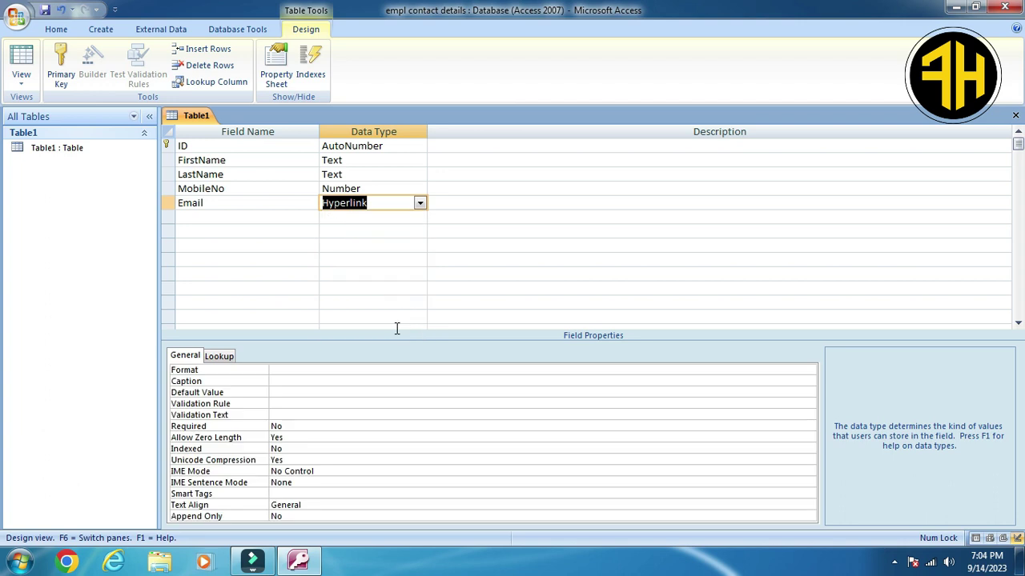
- Add a Photo field with the Attachment data type
{"action": "left_click", "coordinate": [301, 219]}
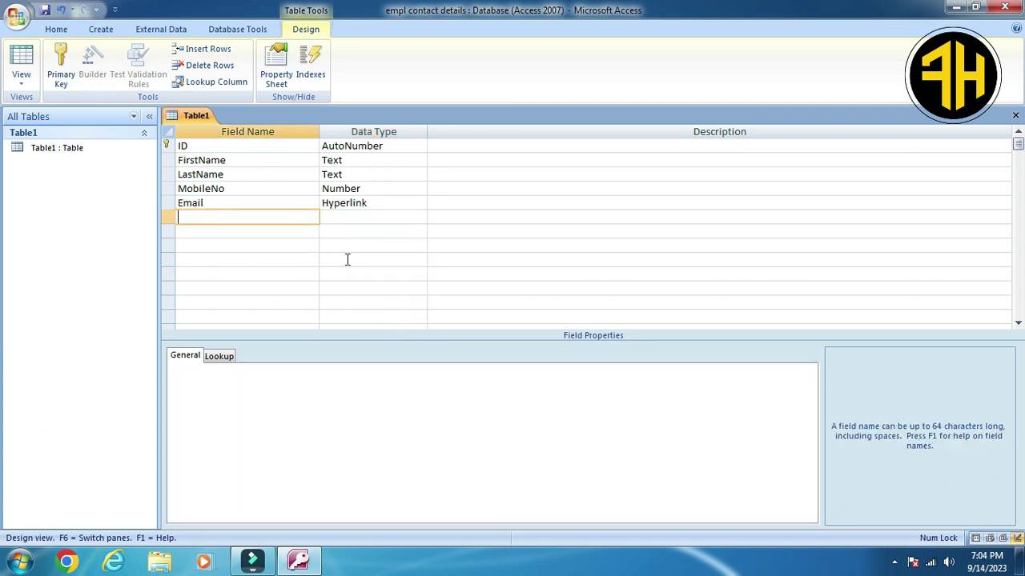
{"action": "type", "text": "Pho"}
{"action": "type", "text": "to"}
{"action": "key", "text": "Tab"}
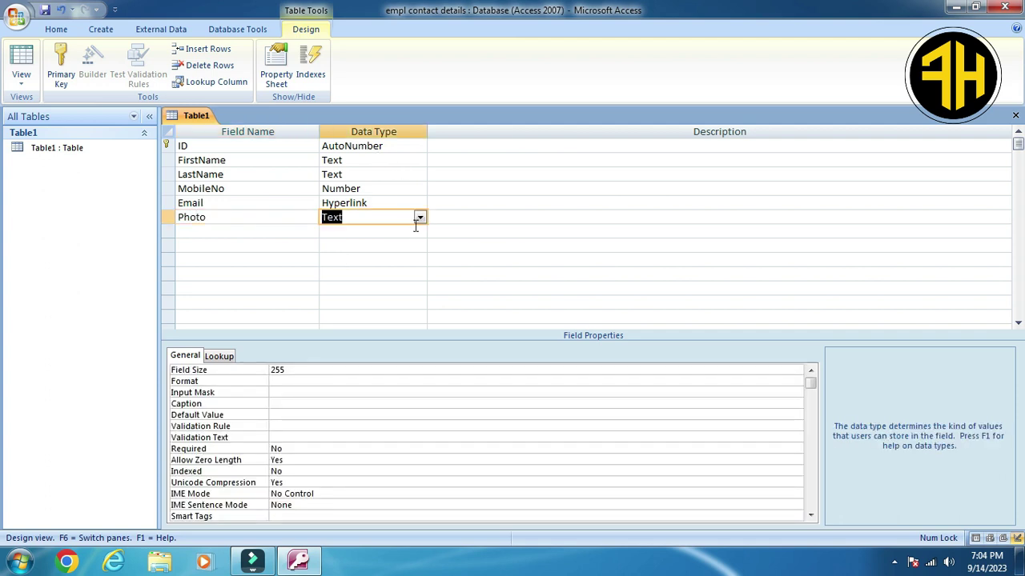
{"action": "left_click", "coordinate": [418, 217]}
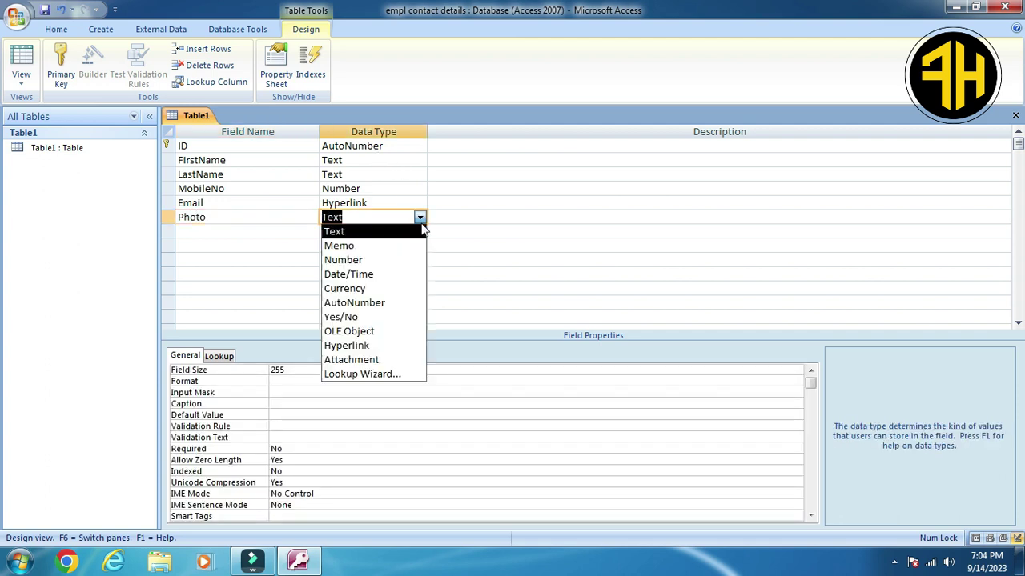
{"action": "left_click", "coordinate": [391, 361]}
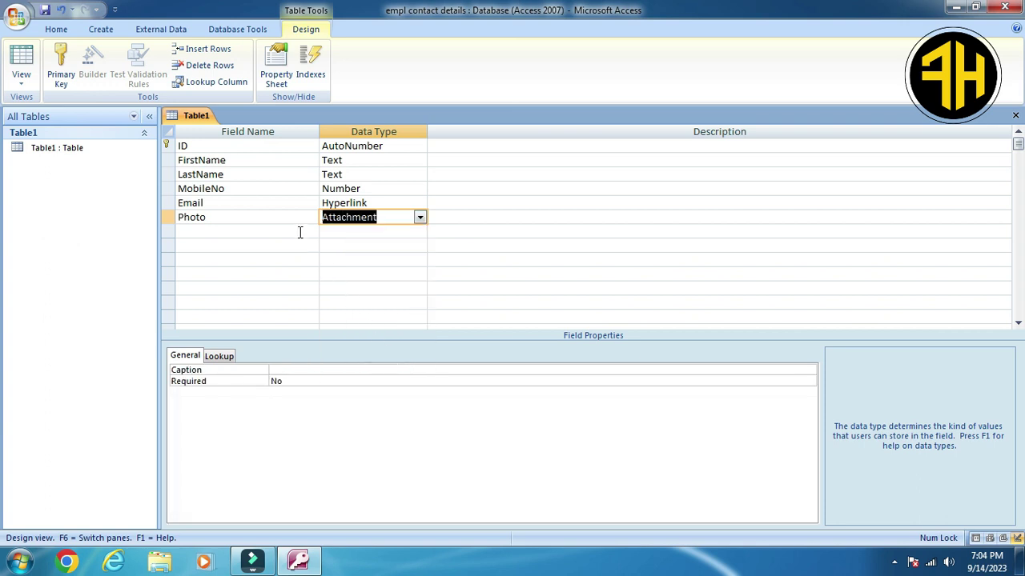
- Add a Salary field with the Number data type
{"action": "left_click", "coordinate": [300, 232]}
{"action": "type", "text": "S"}
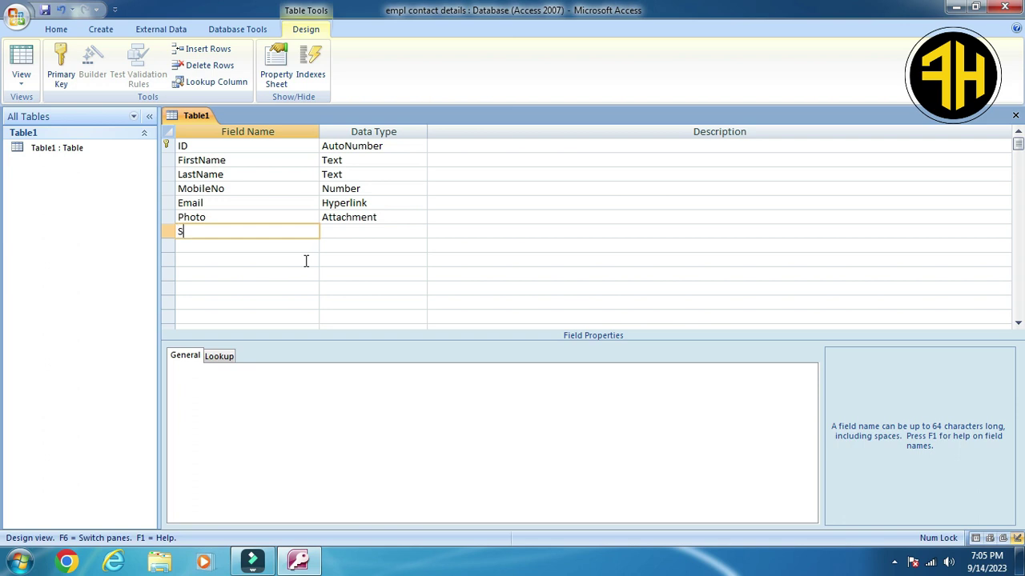
{"action": "type", "text": "alary"}
{"action": "left_click", "coordinate": [352, 231]}
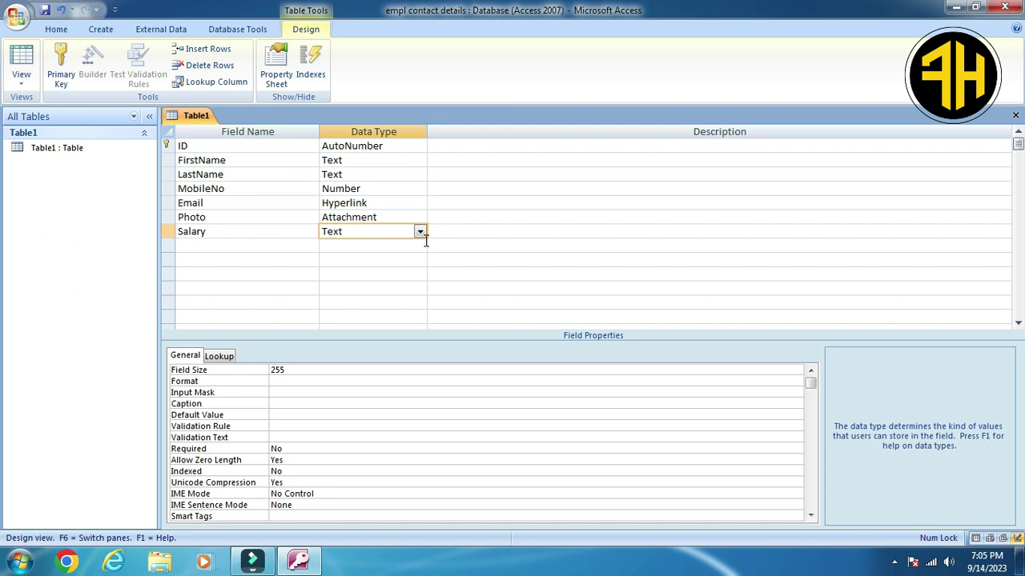
{"action": "left_click", "coordinate": [420, 232]}
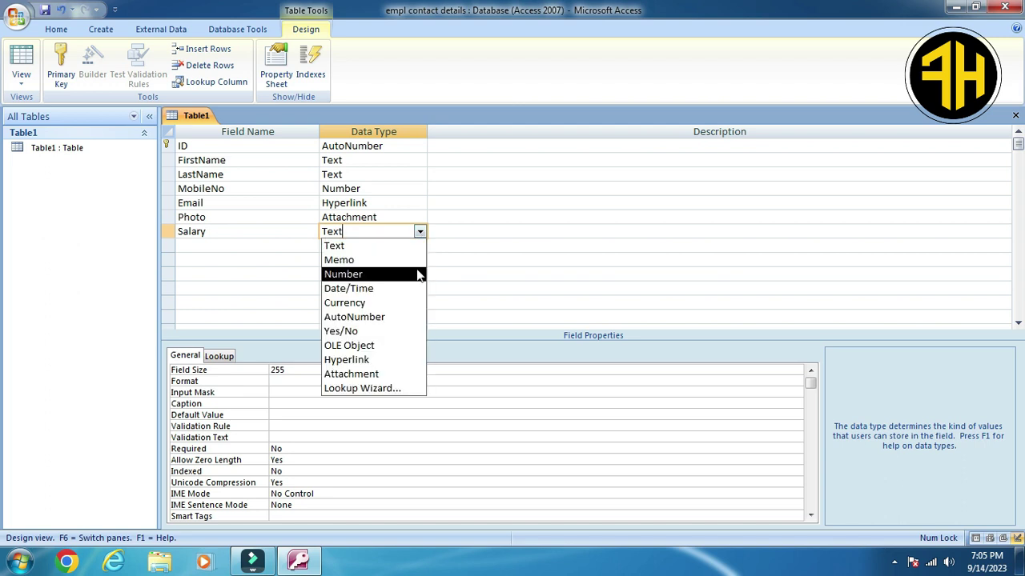
{"action": "left_click", "coordinate": [418, 274]}
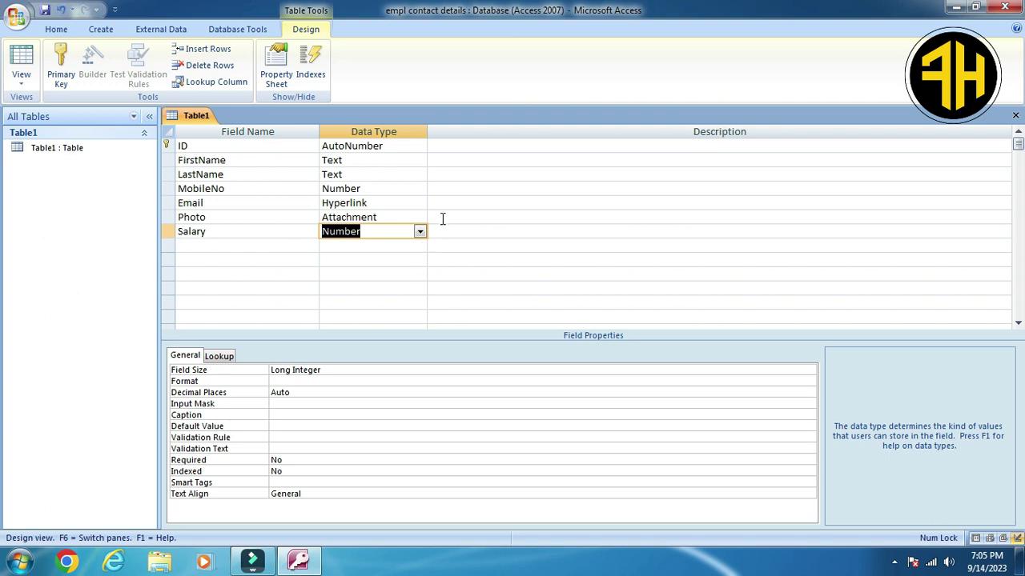
- Switch Table1 to Datasheet View, confirming the save of the design changes
{"action": "left_click", "coordinate": [20, 83]}
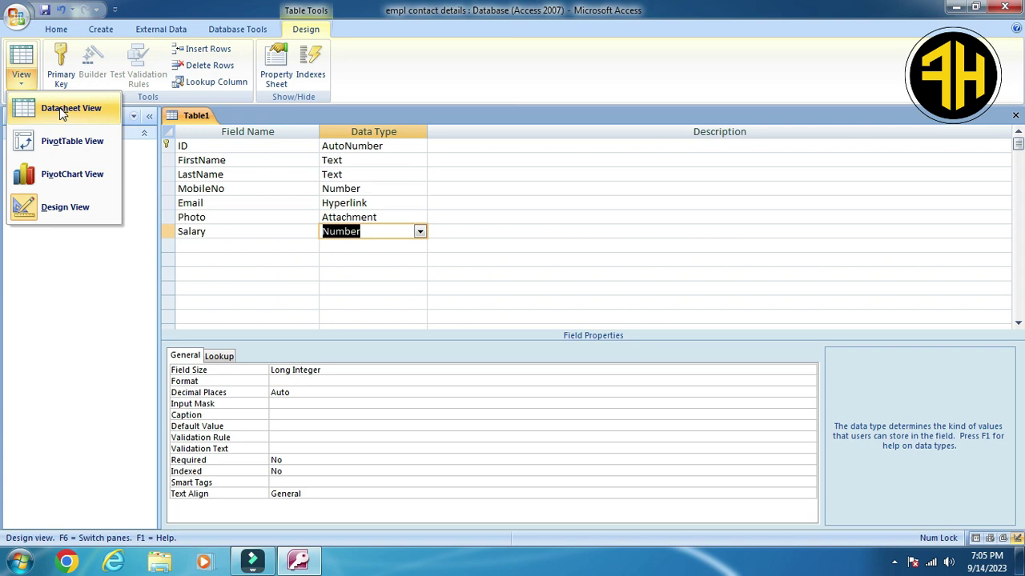
{"action": "left_click", "coordinate": [60, 108]}
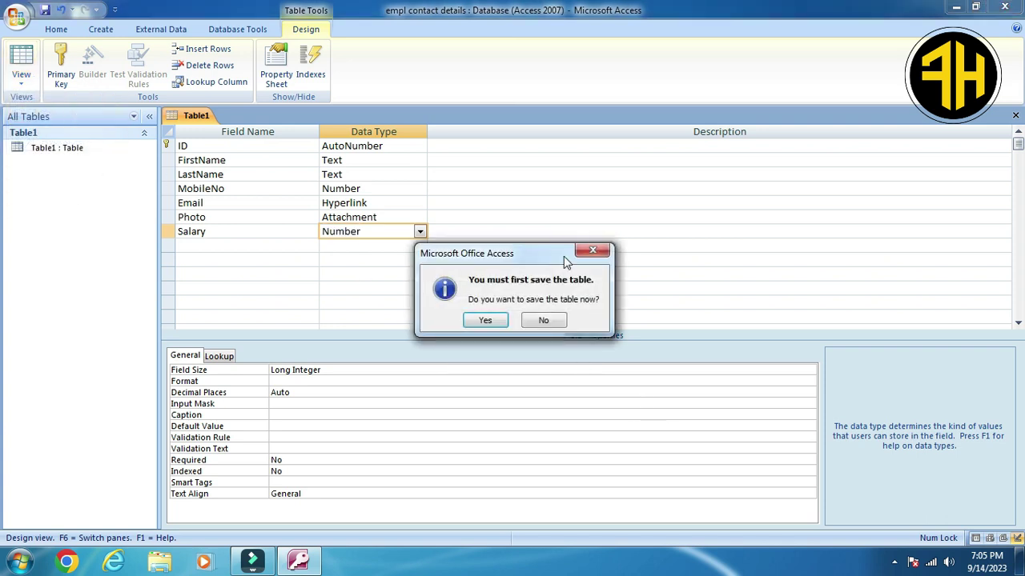
{"action": "left_click", "coordinate": [592, 250]}
{"action": "left_click", "coordinate": [24, 83]}
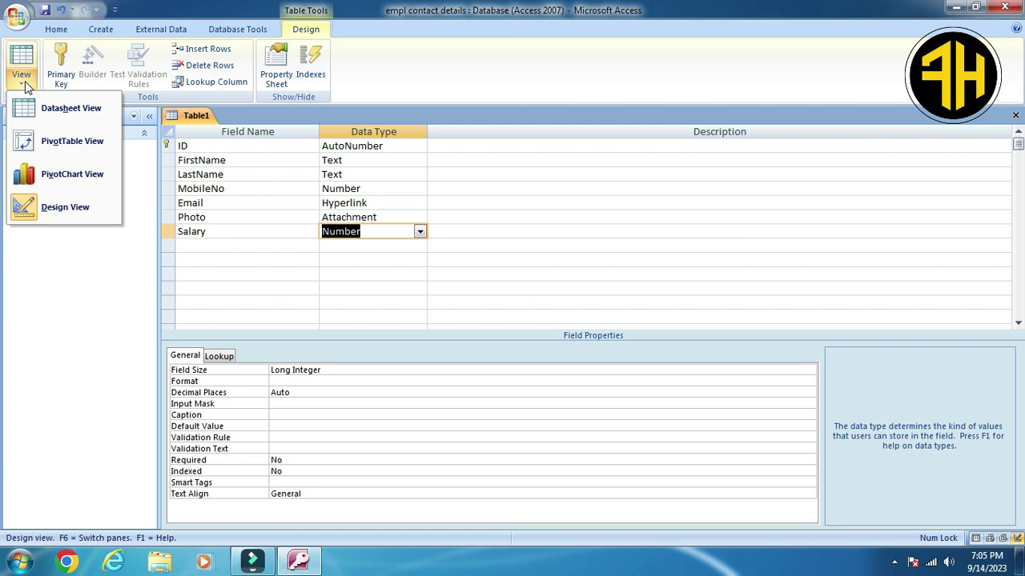
{"action": "left_click", "coordinate": [24, 207]}
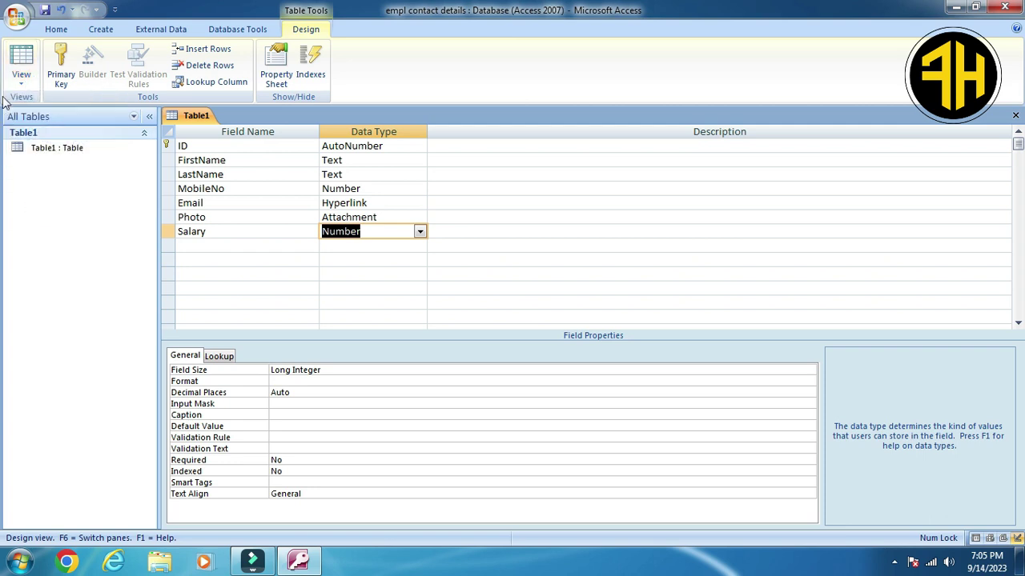
{"action": "left_click", "coordinate": [21, 80]}
{"action": "left_click", "coordinate": [28, 140]}
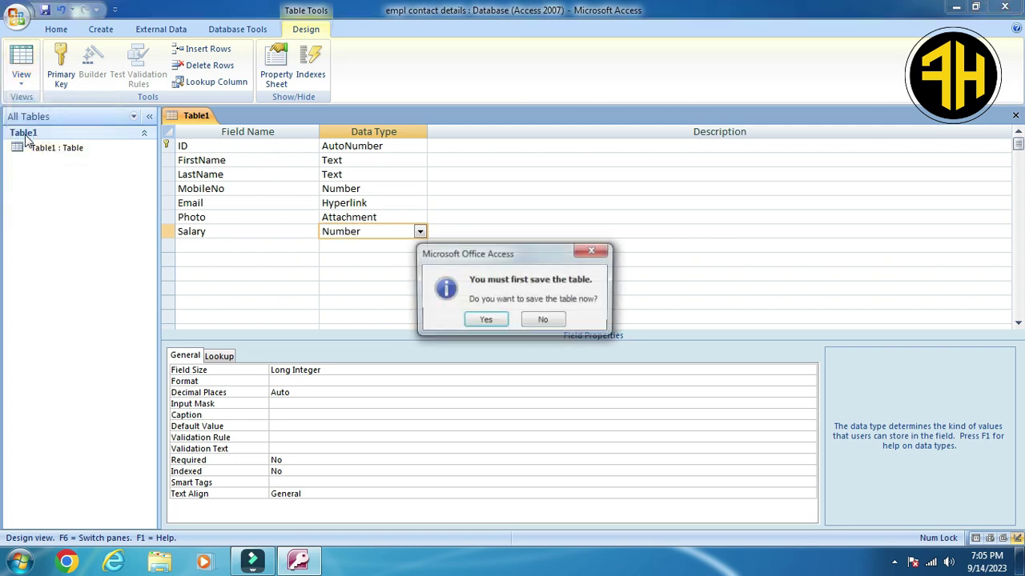
{"action": "left_click", "coordinate": [593, 253]}
{"action": "key", "text": "alt"}
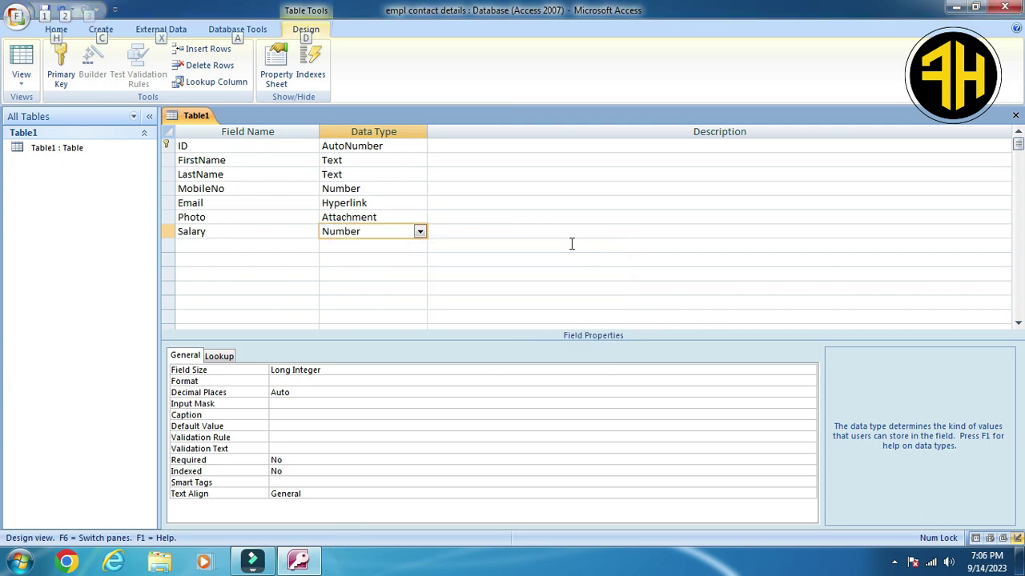
{"action": "left_click", "coordinate": [22, 84]}
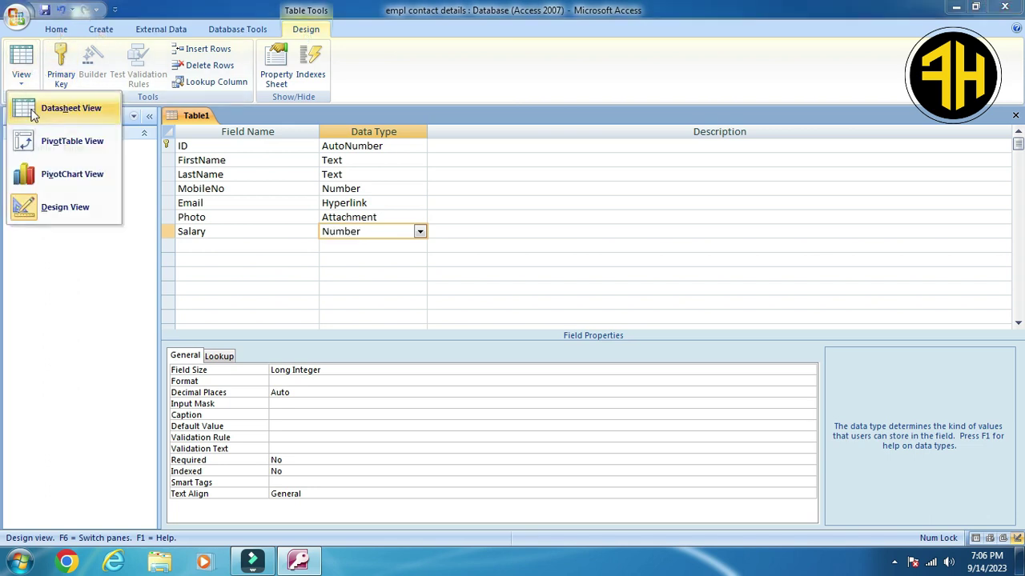
{"action": "left_click", "coordinate": [32, 115]}
{"action": "left_click", "coordinate": [490, 322]}
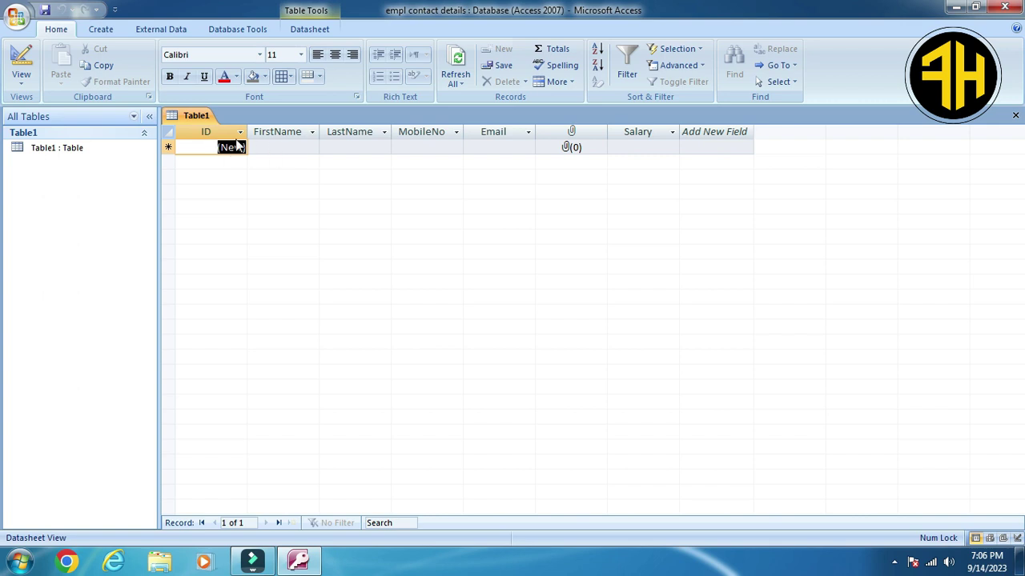
- Enter the first employee's first name, last name, mobile number and email address in row one
{"action": "left_click", "coordinate": [287, 149]}
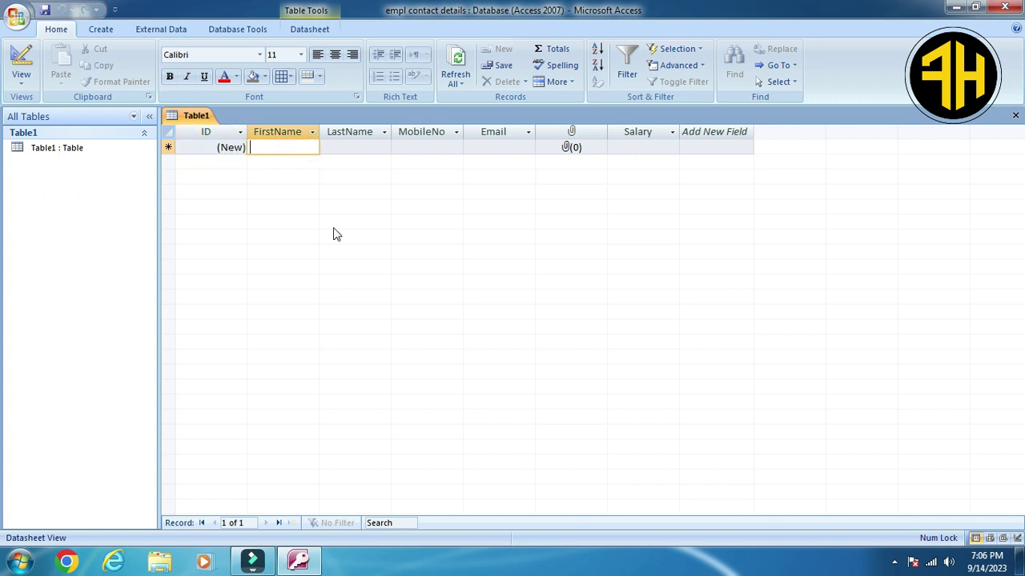
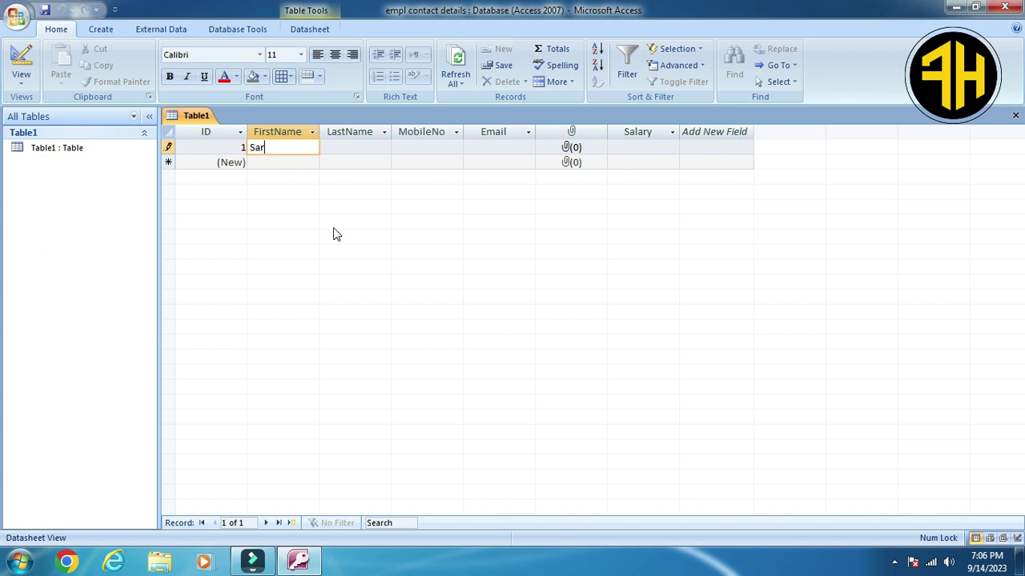
{"action": "key", "text": "Tab"}
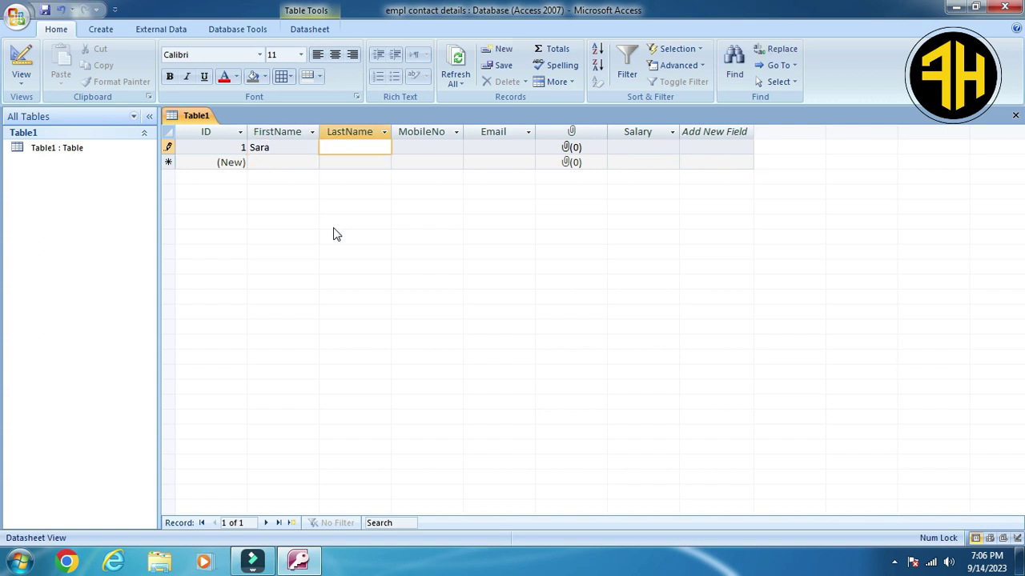
{"action": "key", "text": "Tab"}
{"action": "type", "text": "2489"}
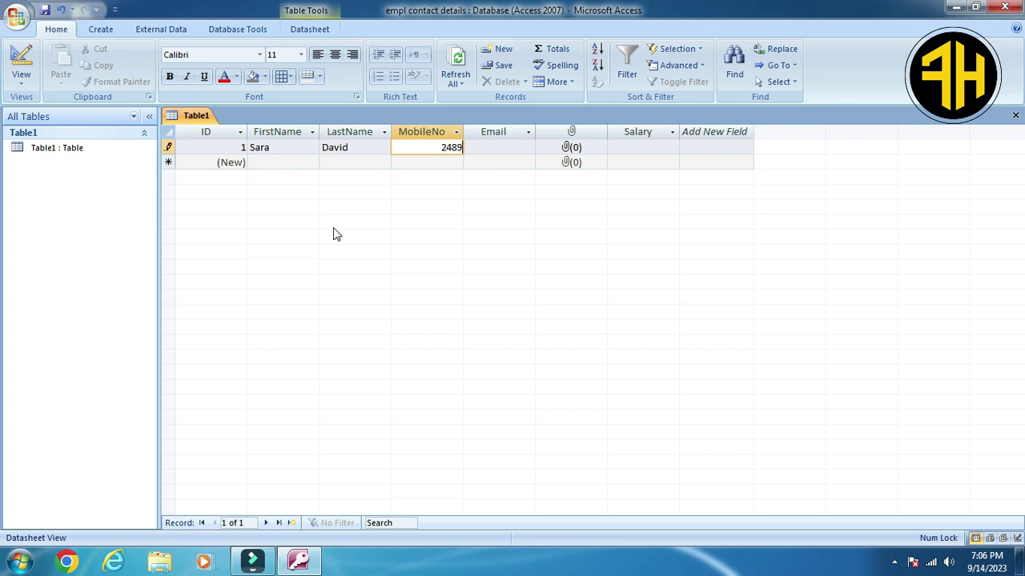
{"action": "type", "text": "457"}
{"action": "key", "text": "Tab"}
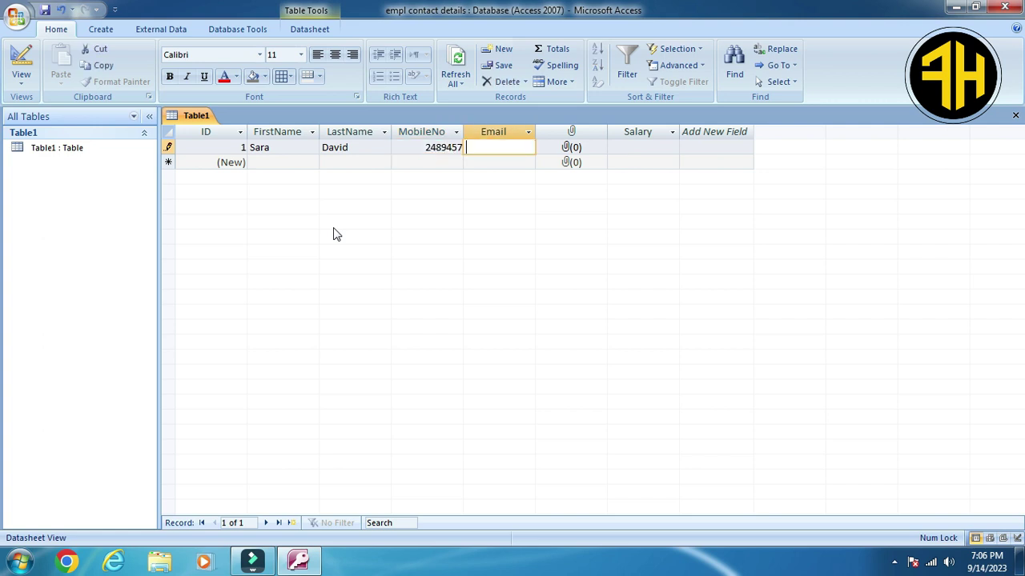
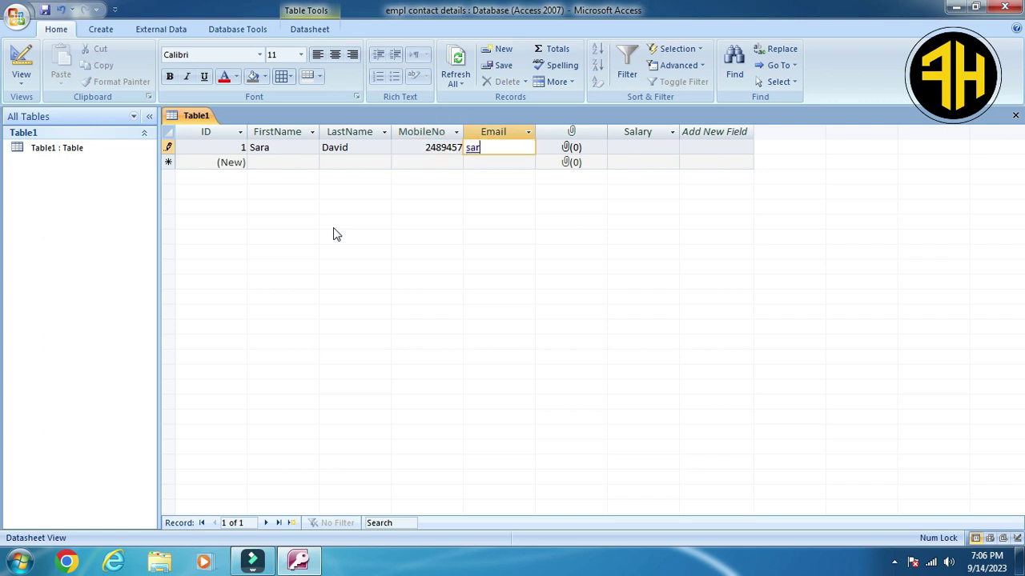
{"action": "key", "text": "Tab"}
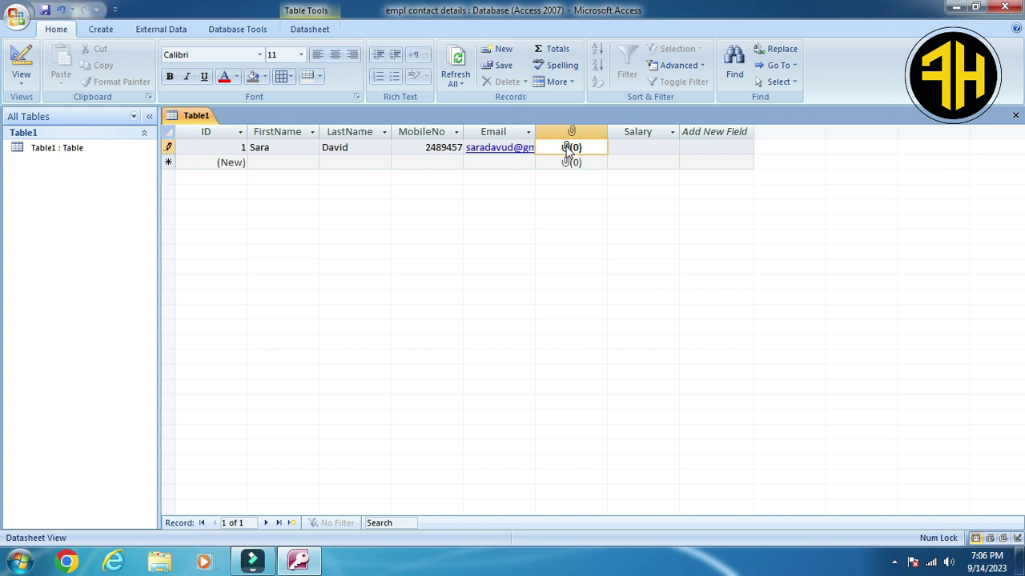
{"action": "double_click", "coordinate": [570, 148]}
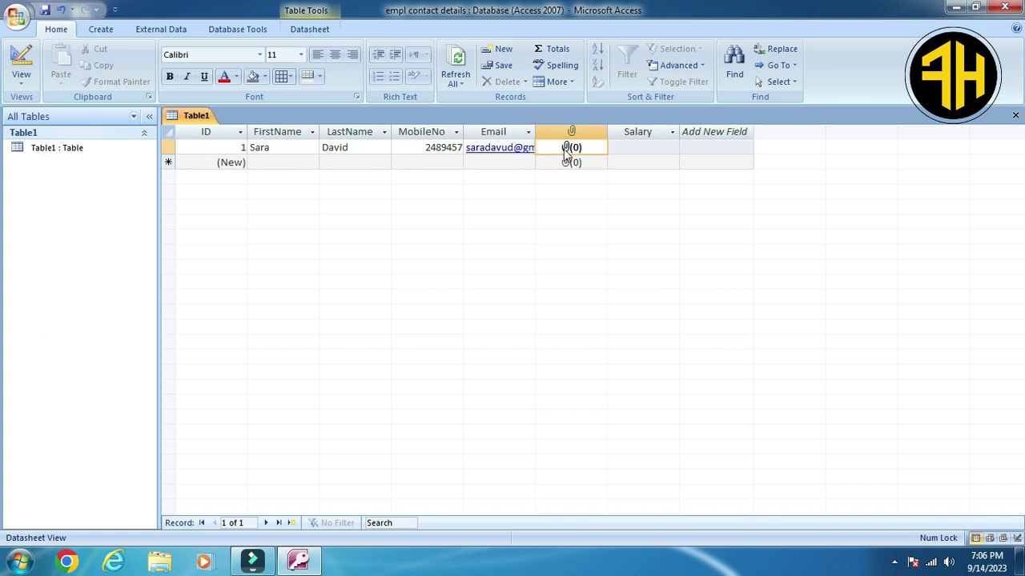
- Attach the keyboard photo from Downloads to the first record and set its salary to 50000
{"action": "double_click", "coordinate": [566, 151]}
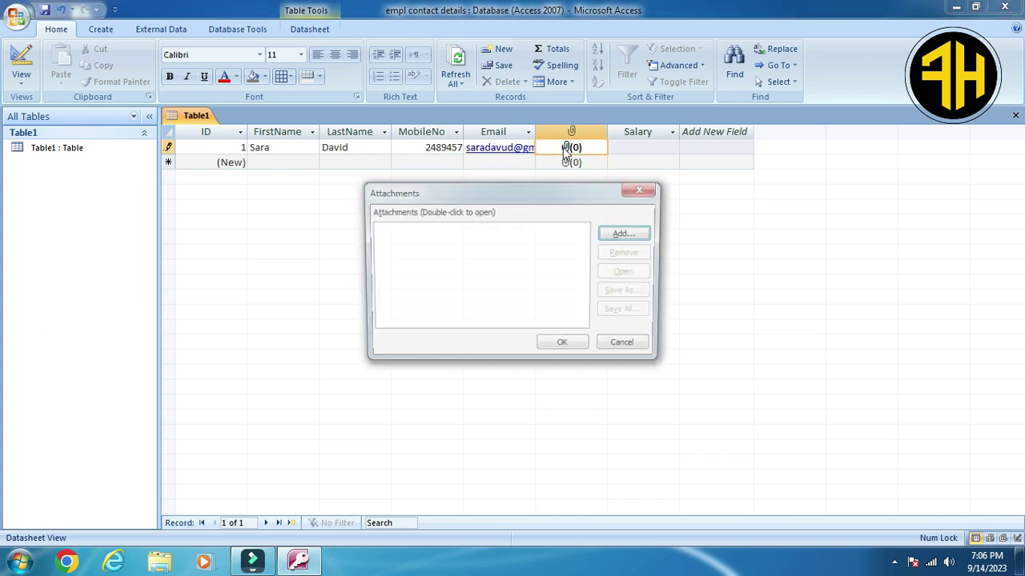
{"action": "left_click", "coordinate": [627, 233]}
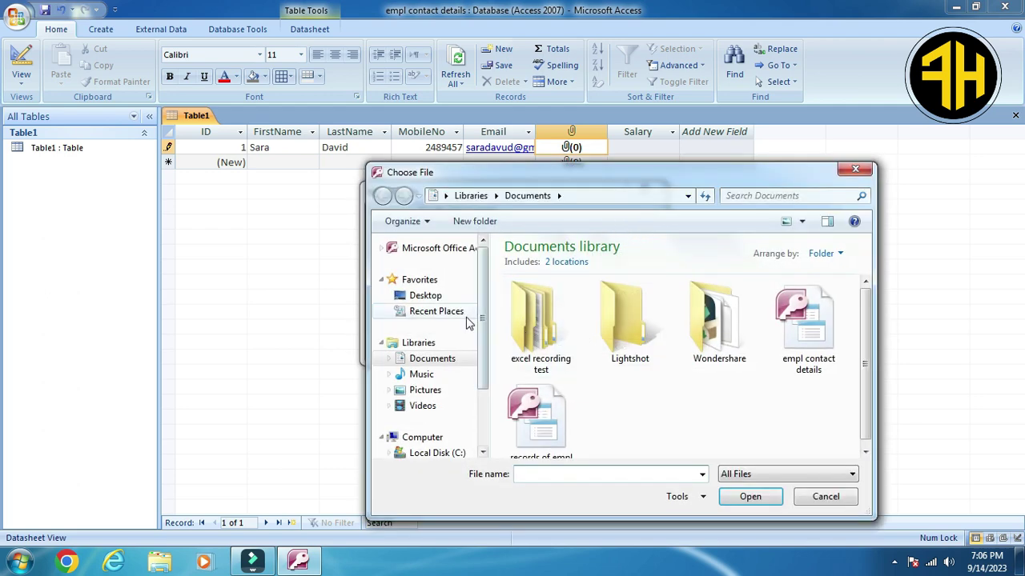
{"action": "scroll", "coordinate": [472, 324], "scroll_direction": "down", "scroll_amount": 3}
{"action": "scroll", "coordinate": [468, 320], "scroll_direction": "up", "scroll_amount": 3}
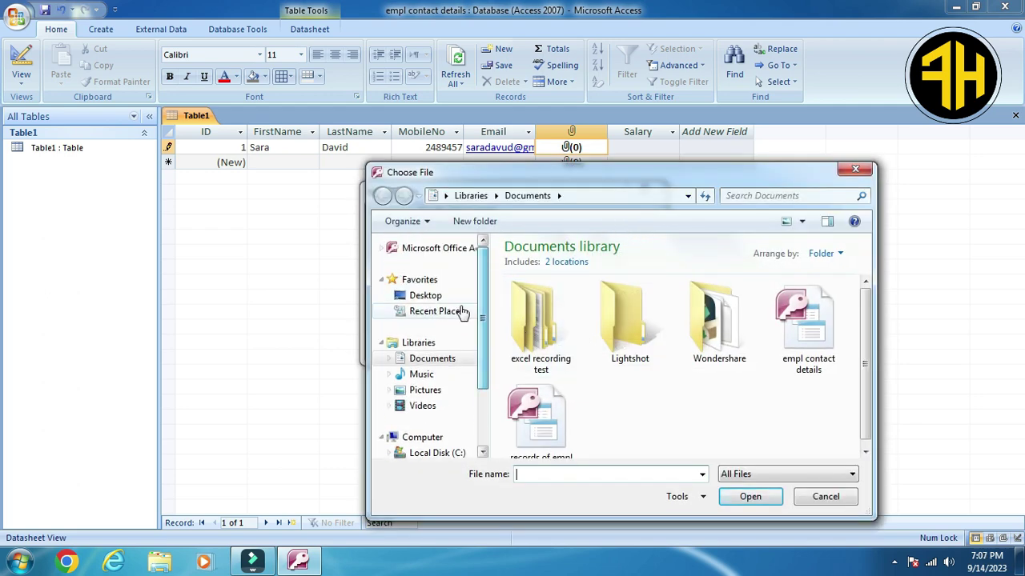
{"action": "left_click", "coordinate": [462, 313]}
{"action": "double_click", "coordinate": [521, 321]}
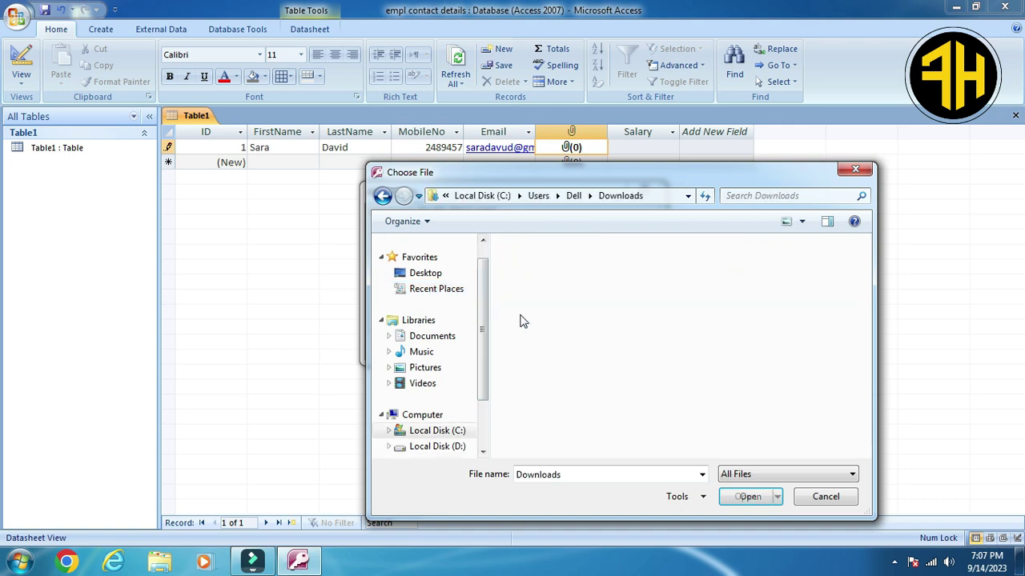
{"action": "left_click_drag", "start_coordinate": [866, 272], "coordinate": [864, 333]}
{"action": "left_click", "coordinate": [634, 355]}
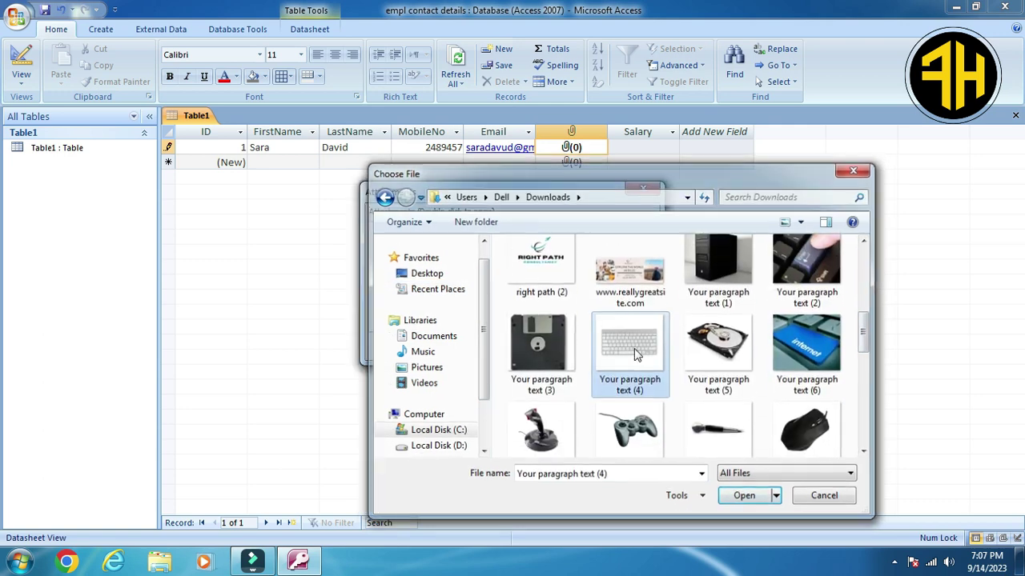
{"action": "double_click", "coordinate": [635, 355]}
{"action": "left_click", "coordinate": [559, 349]}
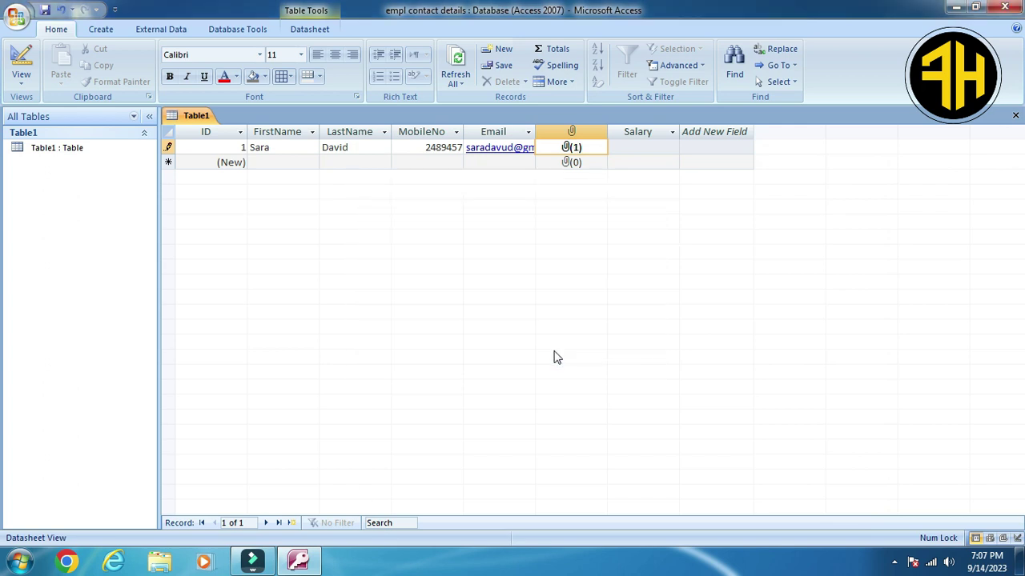
{"action": "left_click", "coordinate": [653, 148]}
{"action": "type", "text": "5"}
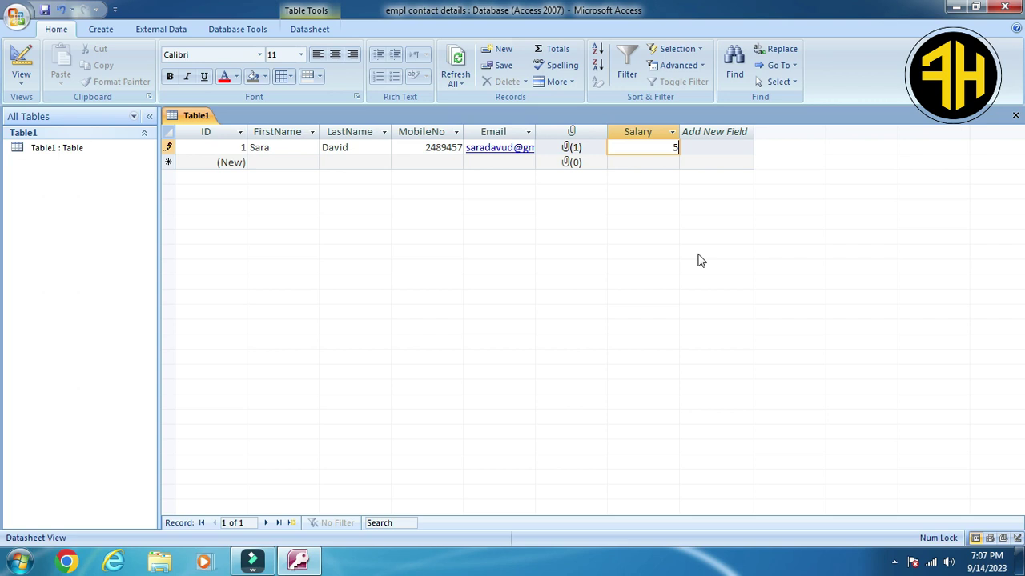
{"action": "type", "text": "0000"}
- Start a second record with the employee's first and last name
{"action": "key", "text": "Down"}
{"action": "key", "text": "Left"}
{"action": "key", "text": "Left"}
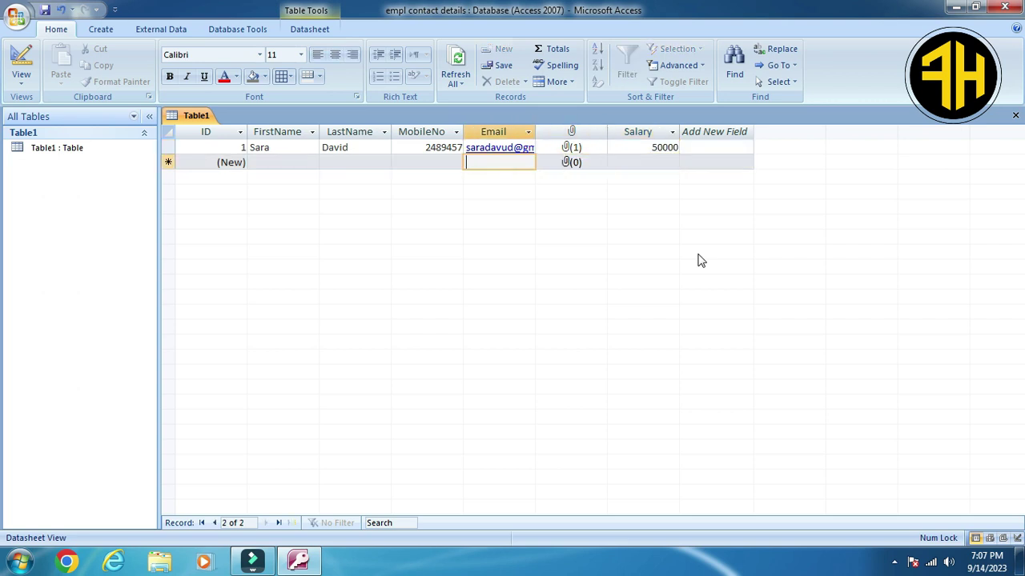
{"action": "key", "text": "Left"}
{"action": "key", "text": "Left"}
{"action": "key", "text": "Left"}
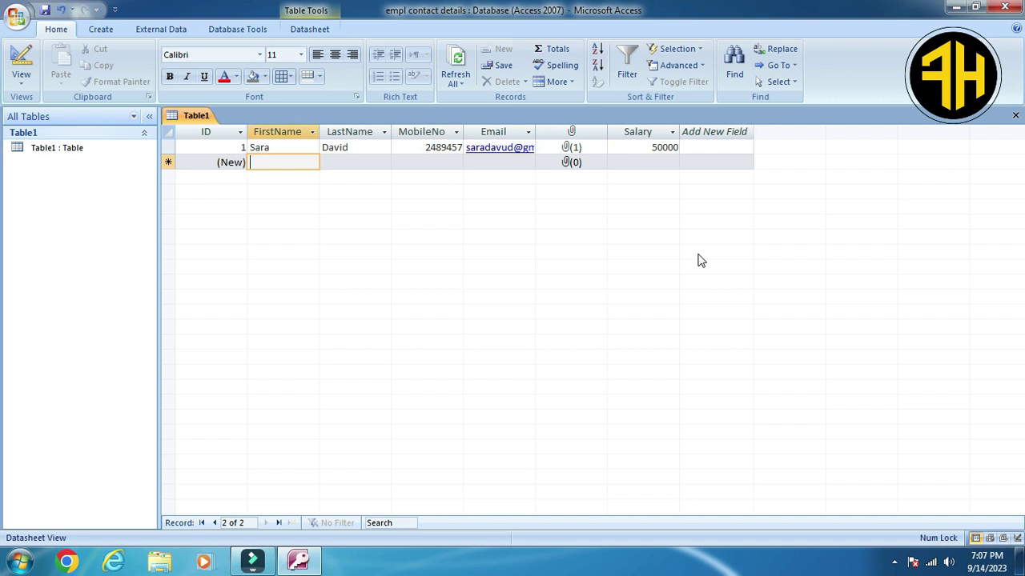
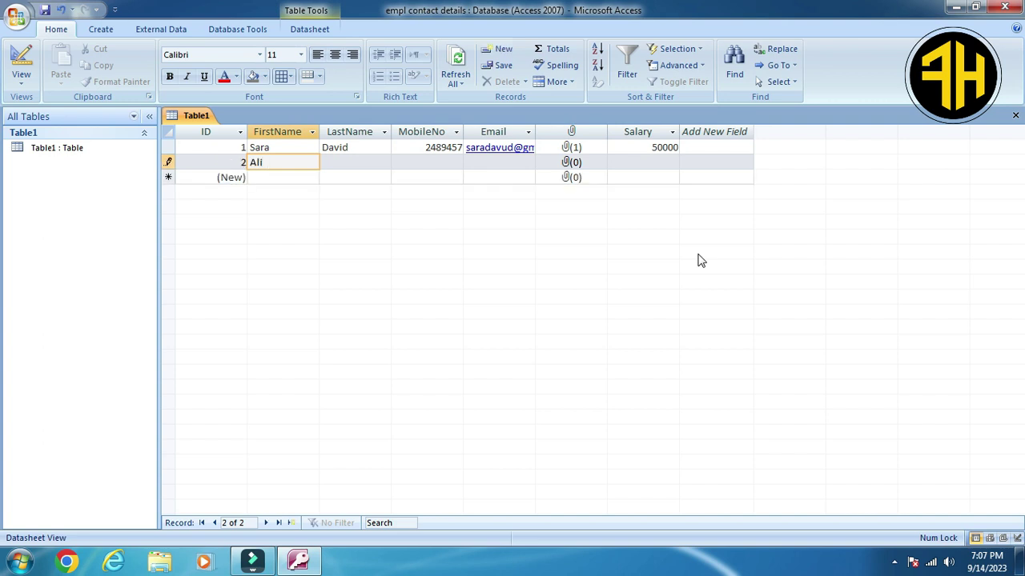
{"action": "key", "text": "Tab"}
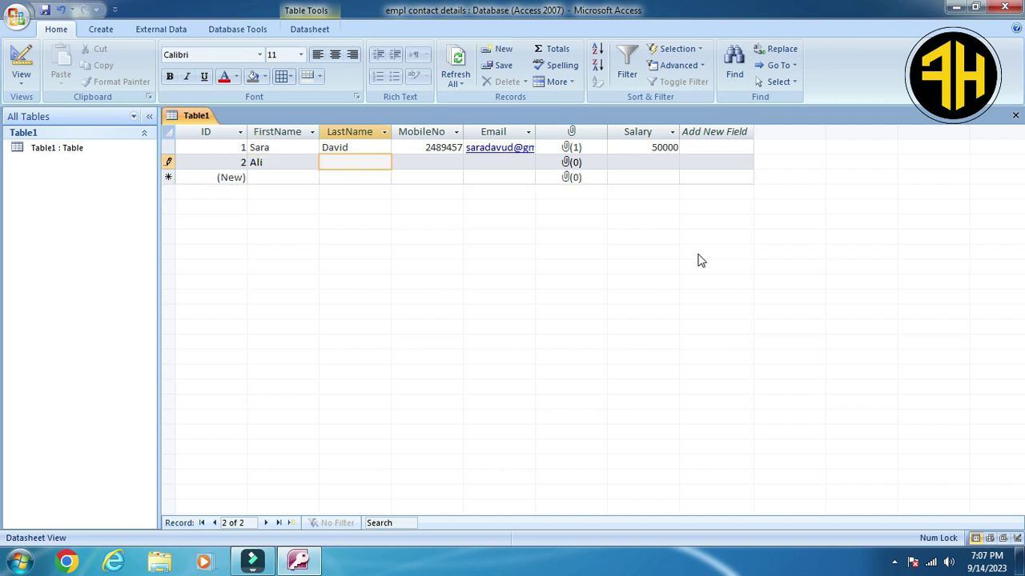
{"action": "key", "text": "Tab"}
- Enter the second employee's mobile number without the plus sign, then the email address
{"action": "type", "text": "+9647"}
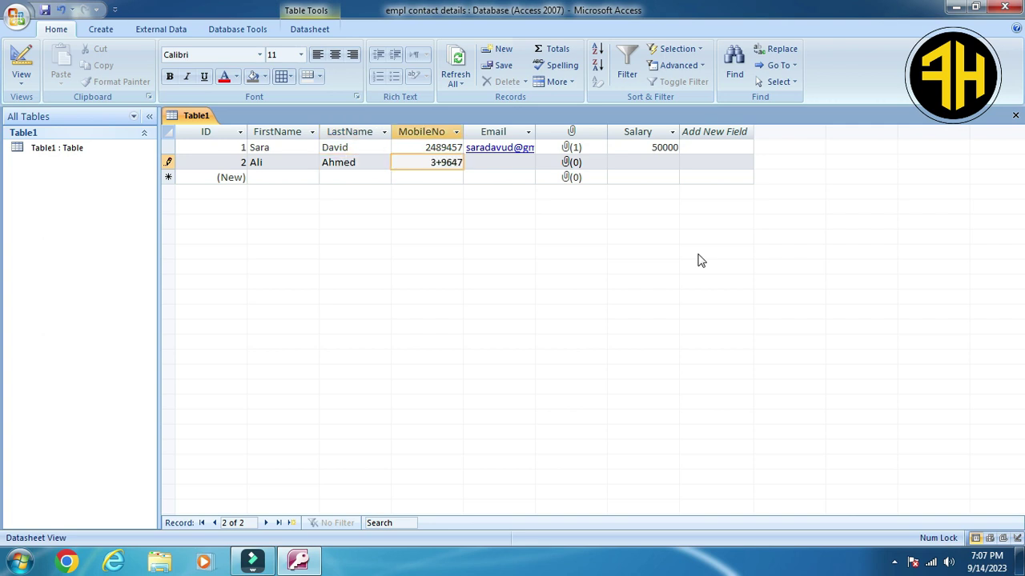
{"action": "type", "text": "15450"}
{"action": "key", "text": "Tab"}
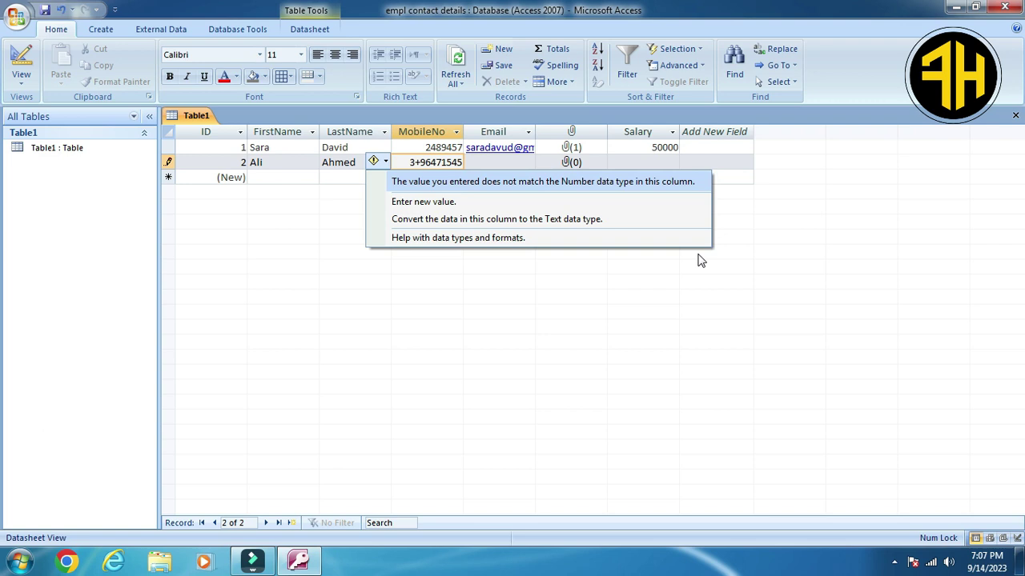
{"action": "left_click", "coordinate": [425, 162]}
{"action": "key", "text": "BackSpace"}
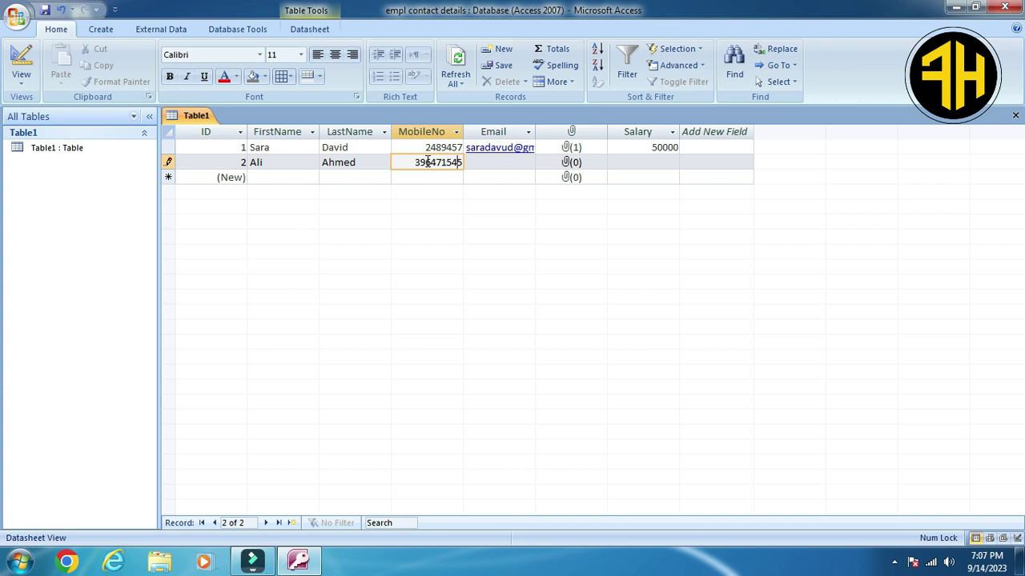
{"action": "key", "text": "Tab"}
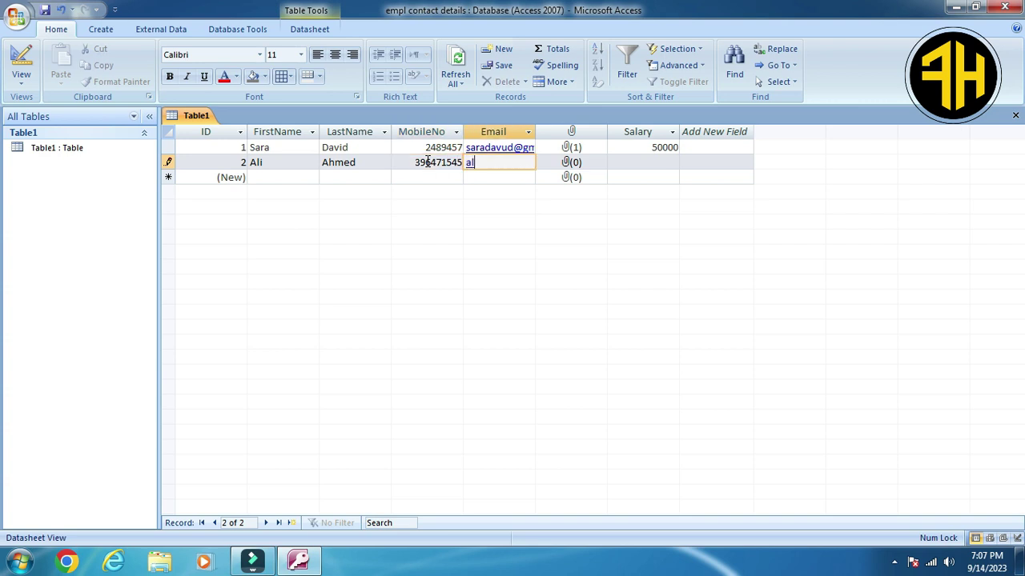
- Drag the Email column wider in two passes until both addresses display fully
{"action": "left_click_drag", "start_coordinate": [535, 131], "coordinate": [576, 131]}
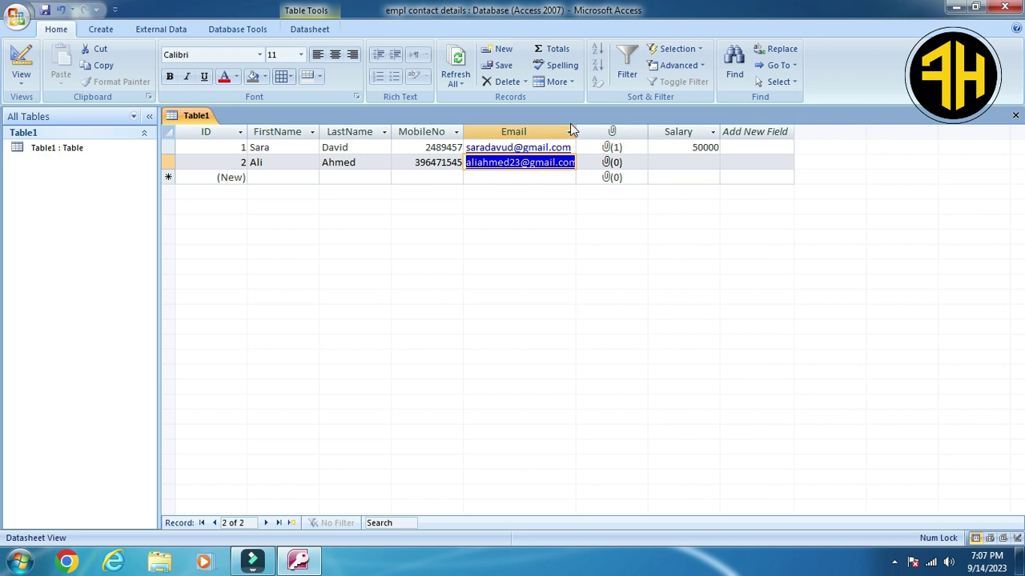
{"action": "left_click_drag", "start_coordinate": [576, 131], "coordinate": [597, 131]}
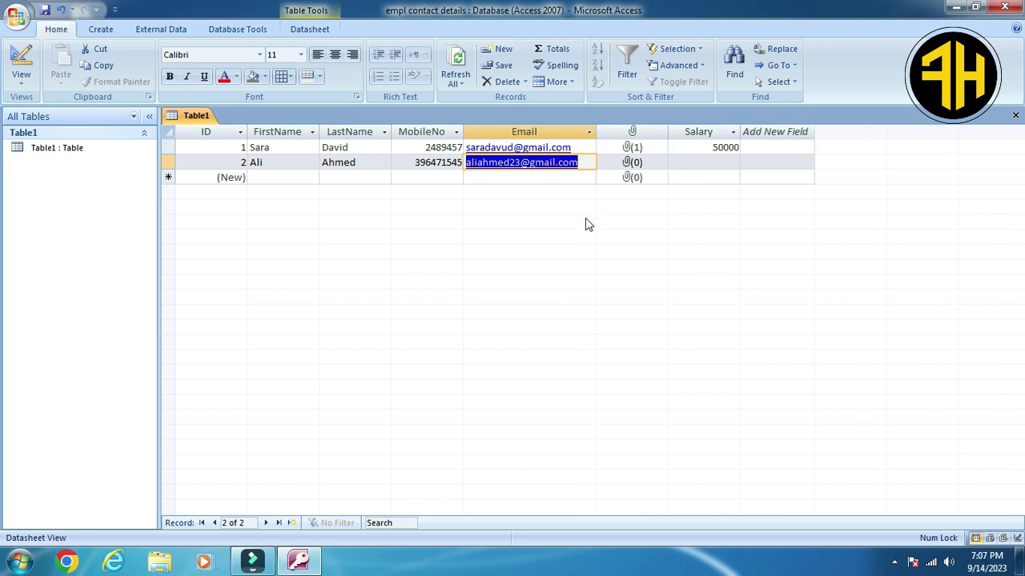
{"action": "left_click", "coordinate": [630, 164]}
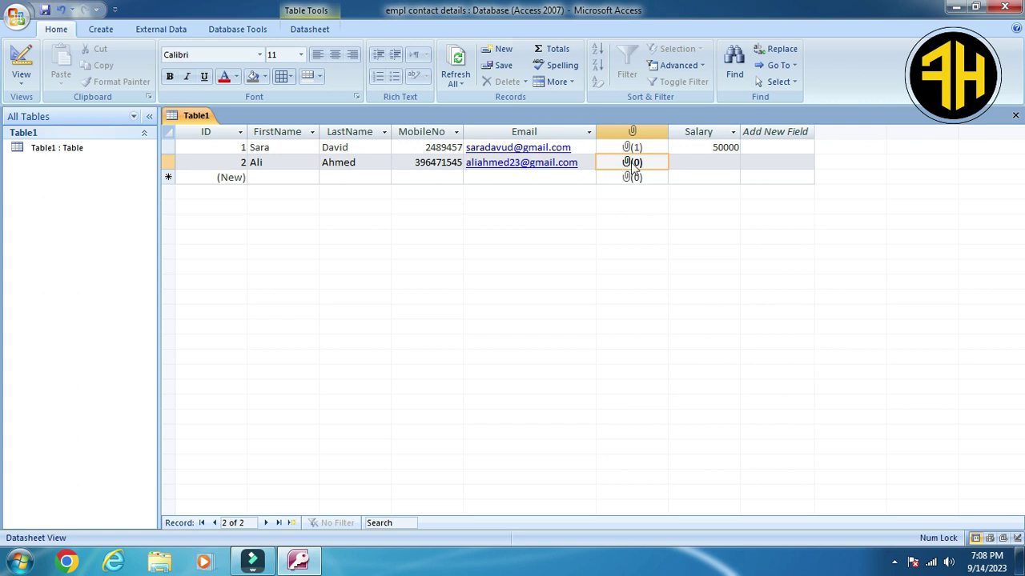
- Attach the 'Your paragraph text (6).png' image to the second employee's record
{"action": "double_click", "coordinate": [631, 165]}
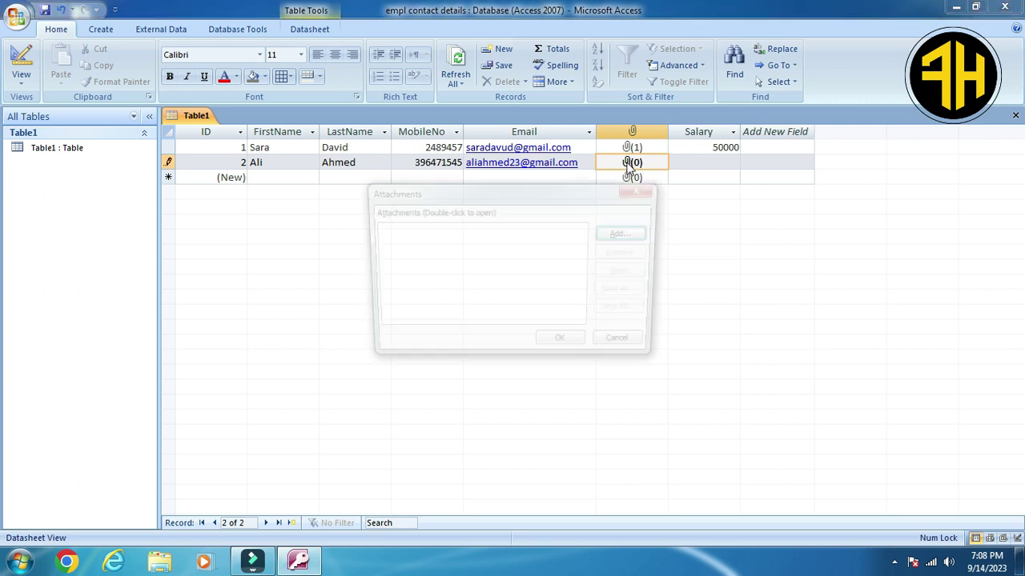
{"action": "left_click", "coordinate": [621, 234]}
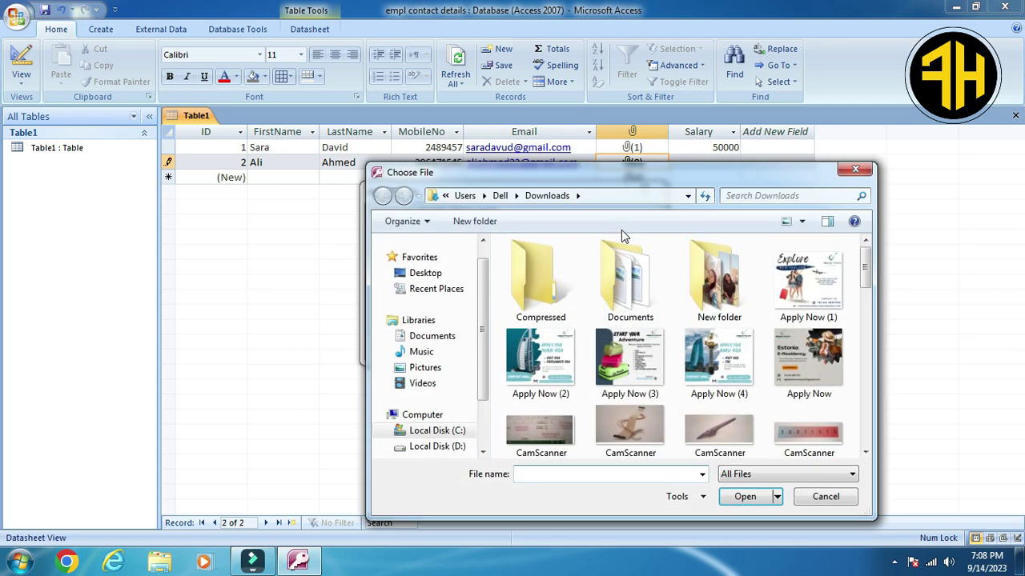
{"action": "left_click_drag", "start_coordinate": [871, 276], "coordinate": [872, 340]}
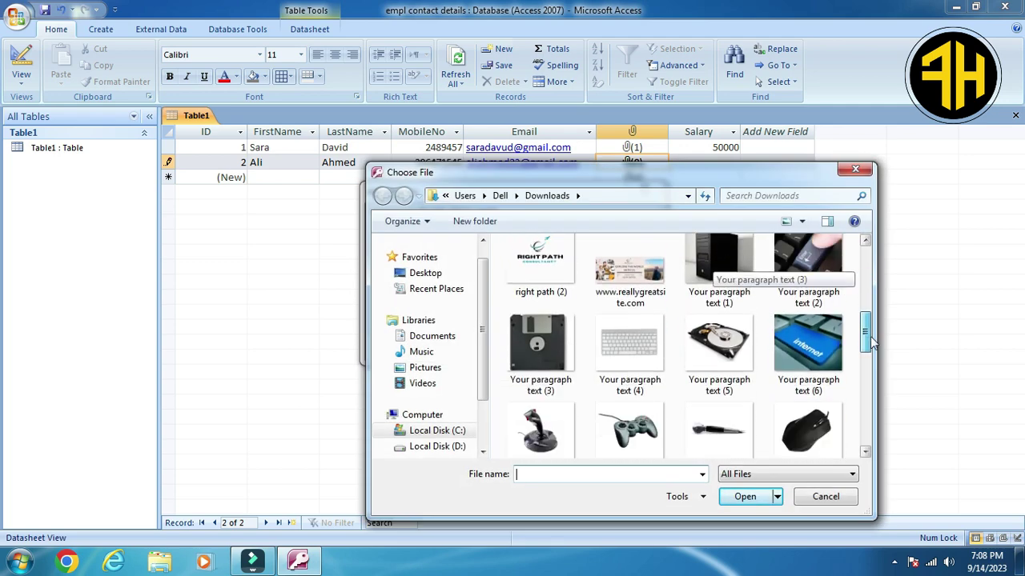
{"action": "double_click", "coordinate": [800, 345]}
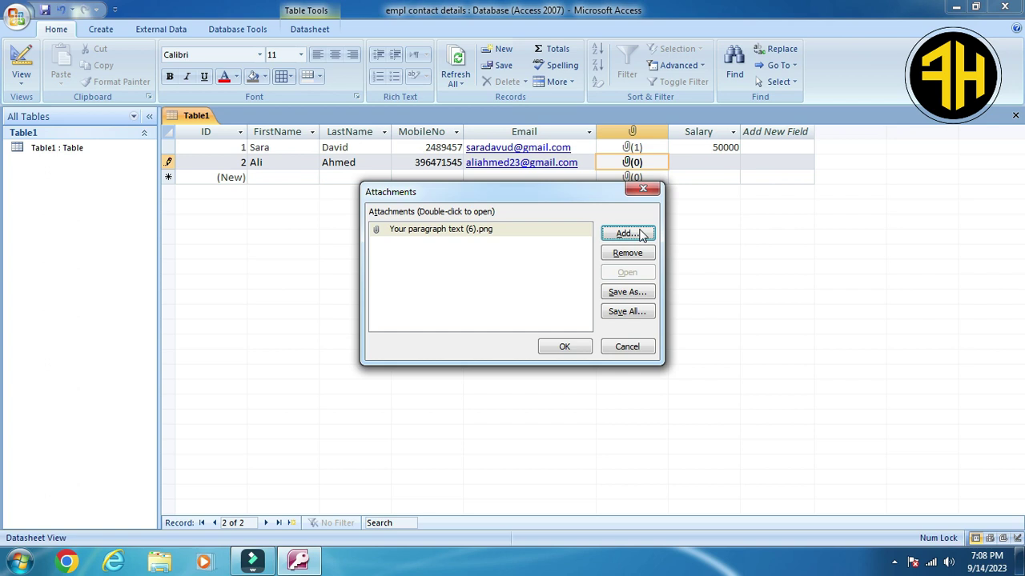
{"action": "left_click", "coordinate": [564, 347]}
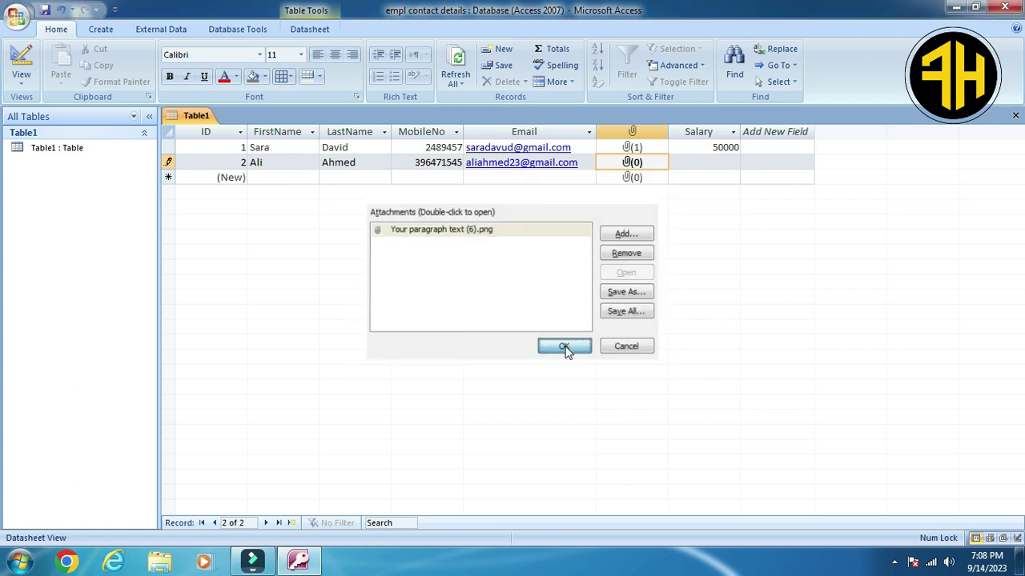
- Set the second employee's salary to 45000 and move to a new row
{"action": "left_click", "coordinate": [723, 161]}
{"action": "type", "text": "45"}
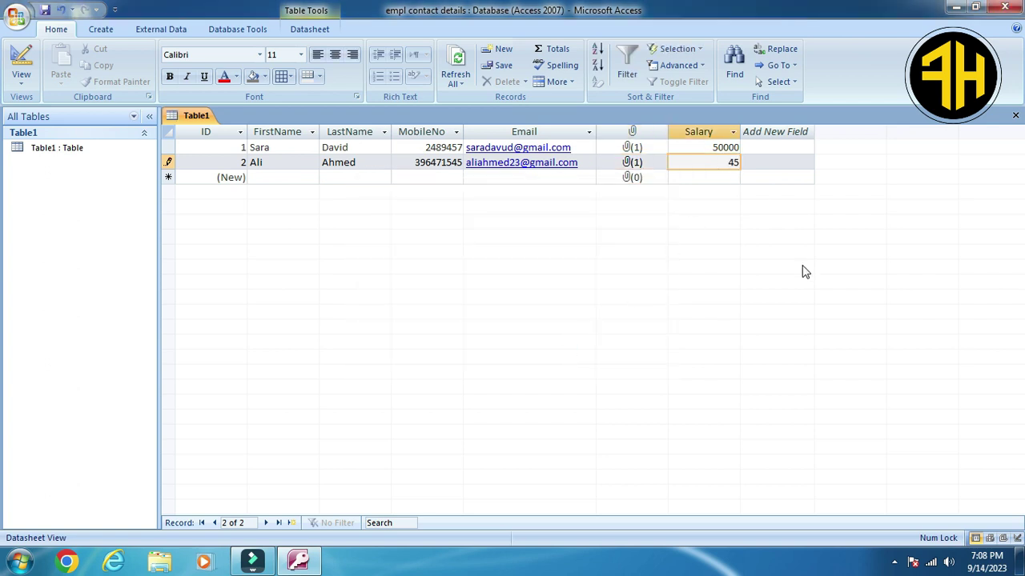
{"action": "type", "text": "000"}
{"action": "key", "text": "Down"}
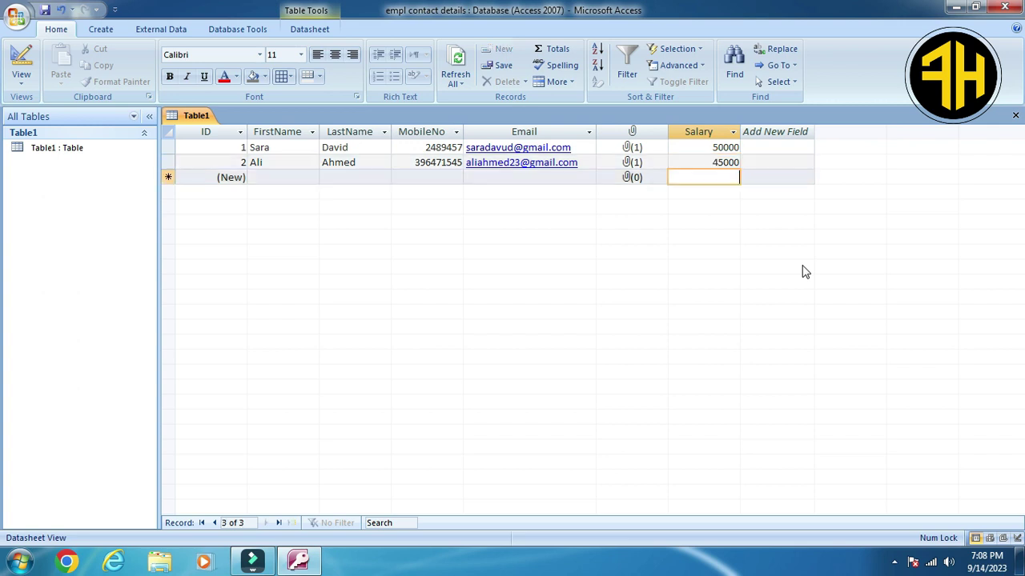
{"action": "key", "text": "Left"}
{"action": "key", "text": "Left"}
{"action": "key", "text": "Left"}
{"action": "key", "text": "Left"}
{"action": "key", "text": "Left"}
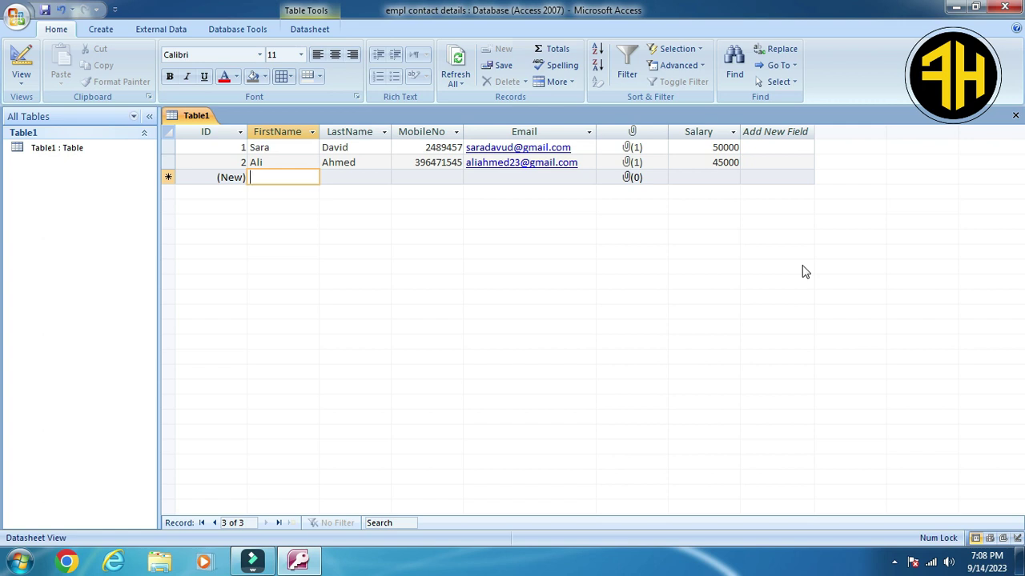
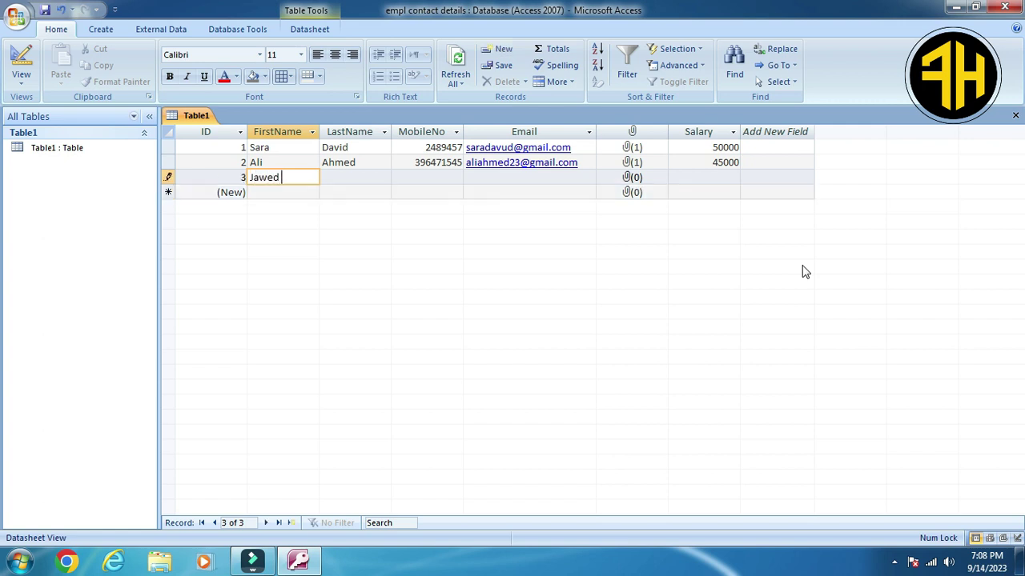
- Fill the third record with the employee's first name, last name, mobile number and e-mail address
{"action": "key", "text": "Tab"}
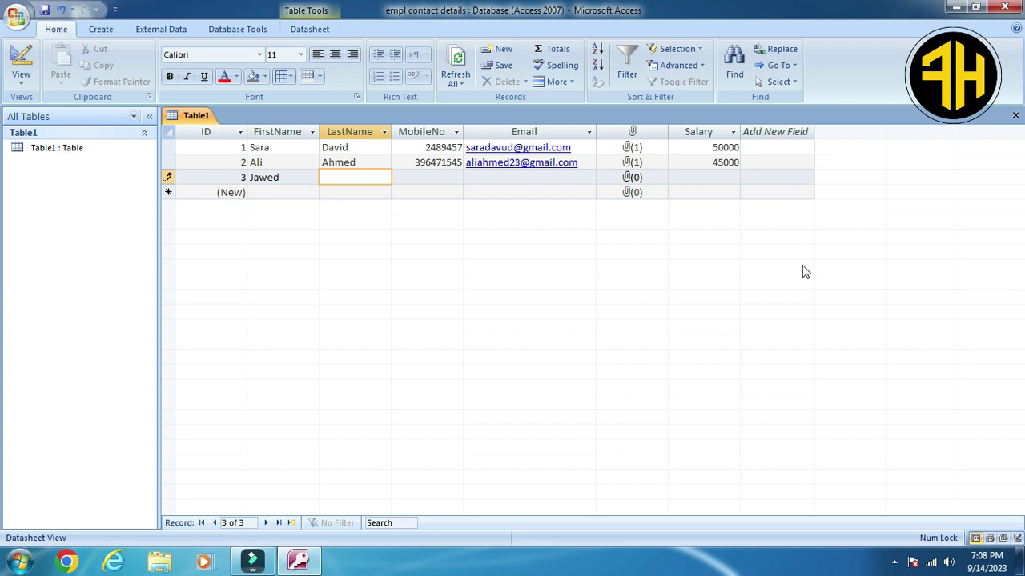
{"action": "key", "text": "Tab"}
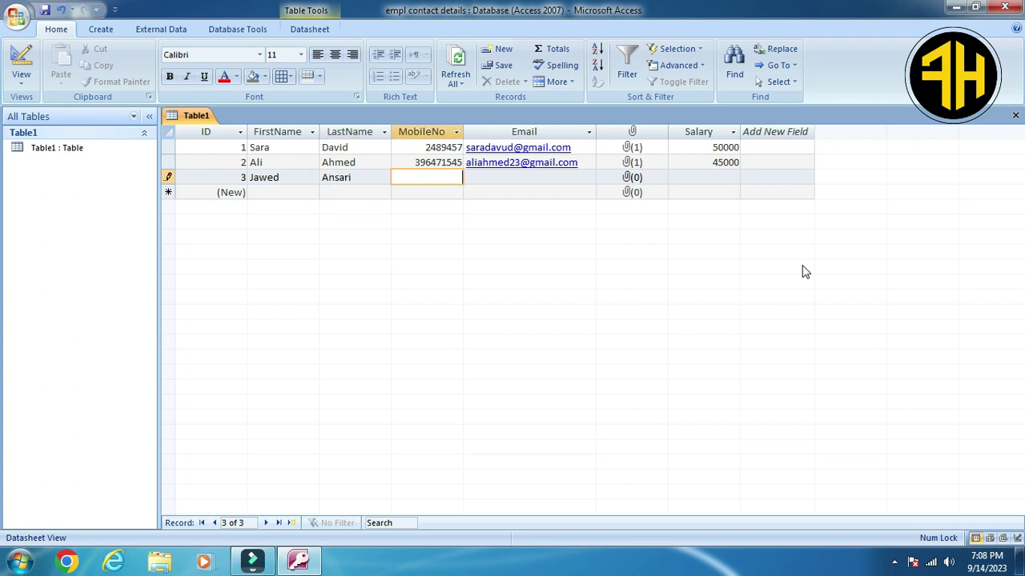
{"action": "type", "text": "6421754"}
{"action": "key", "text": "Tab"}
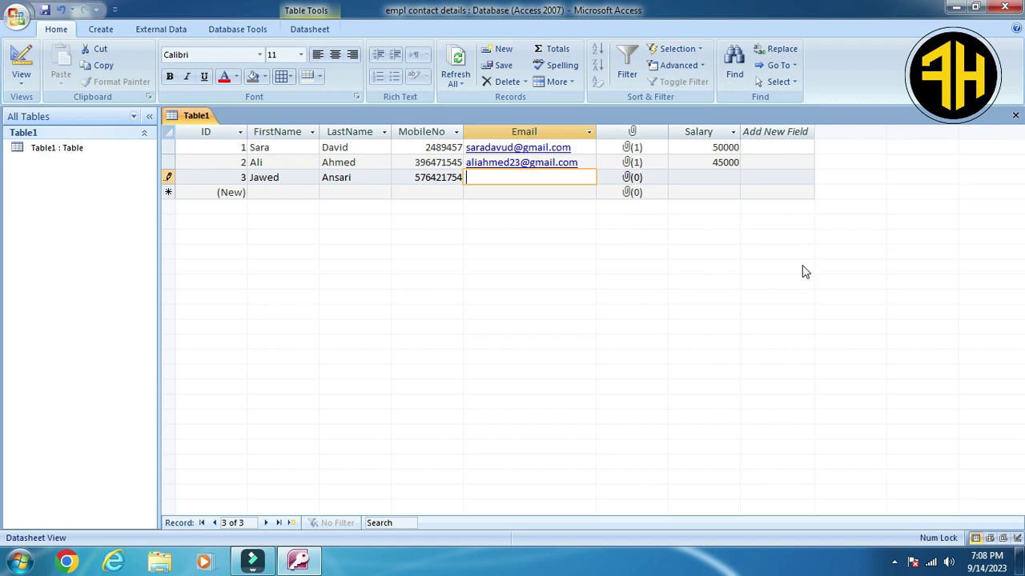
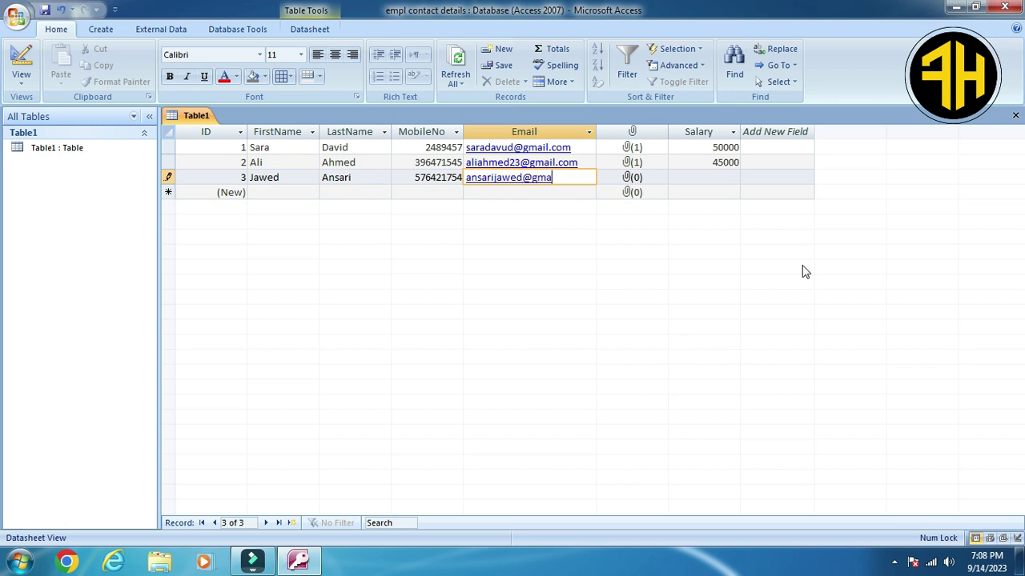
{"action": "key", "text": "Tab"}
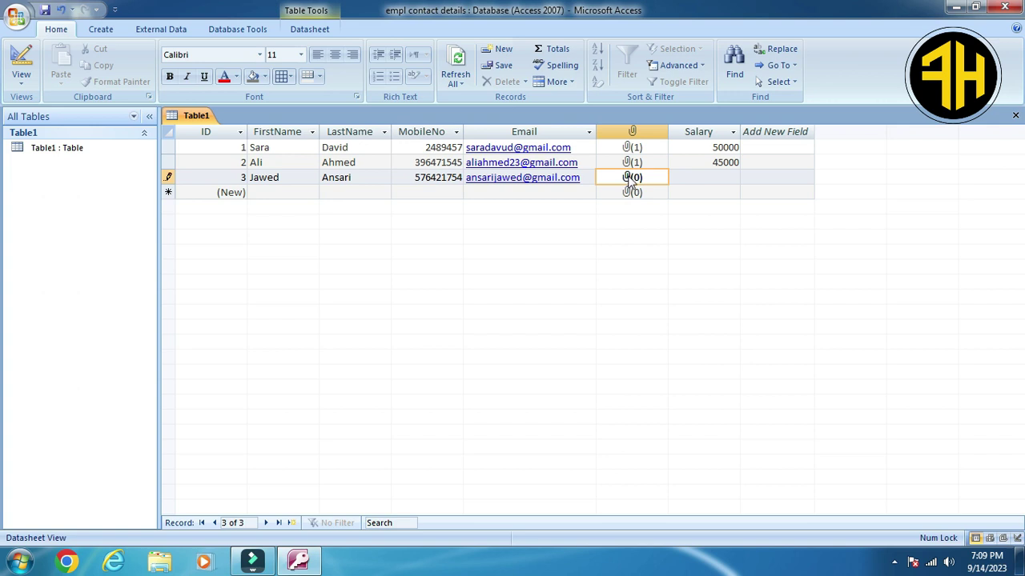
- Leave the third employee's attachment empty and move on to the Salary field
{"action": "key", "text": "Tab"}
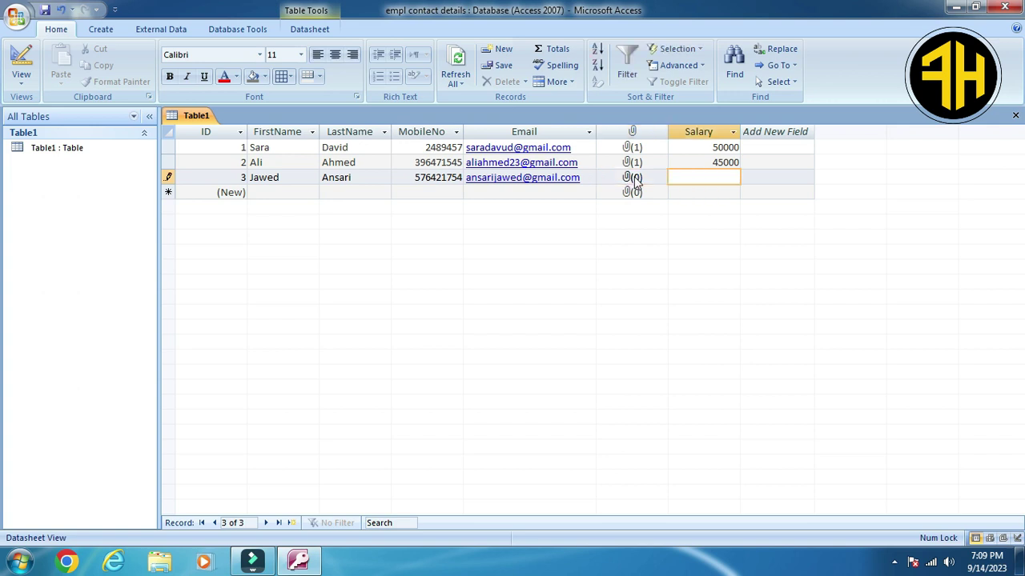